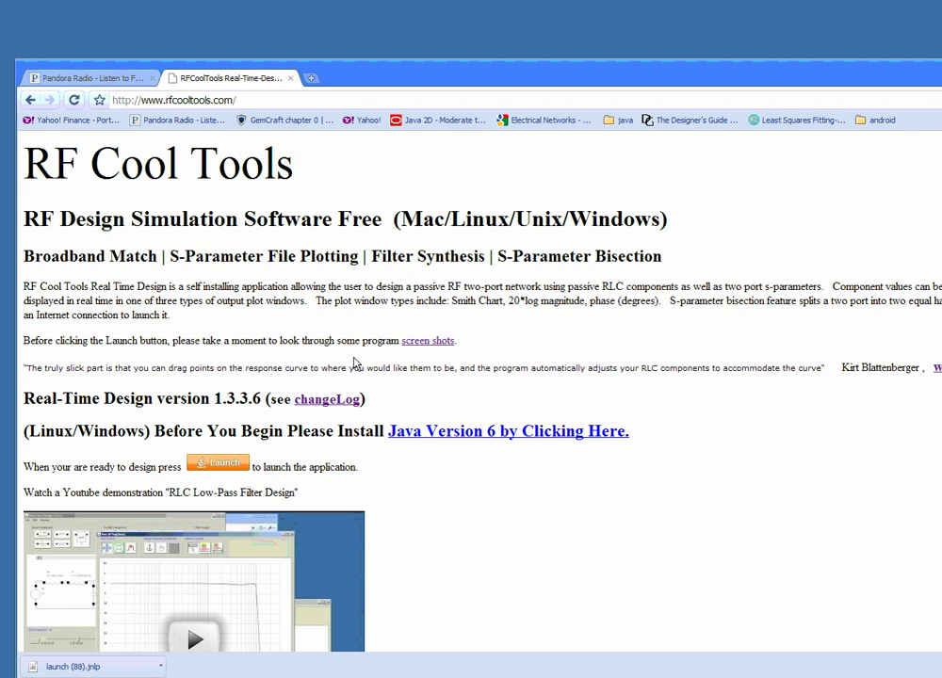
Download the Real Time Design launcher launch (89).jnlp from the RF Cool Tools site and open it
scroll(283, 320, down, 3)
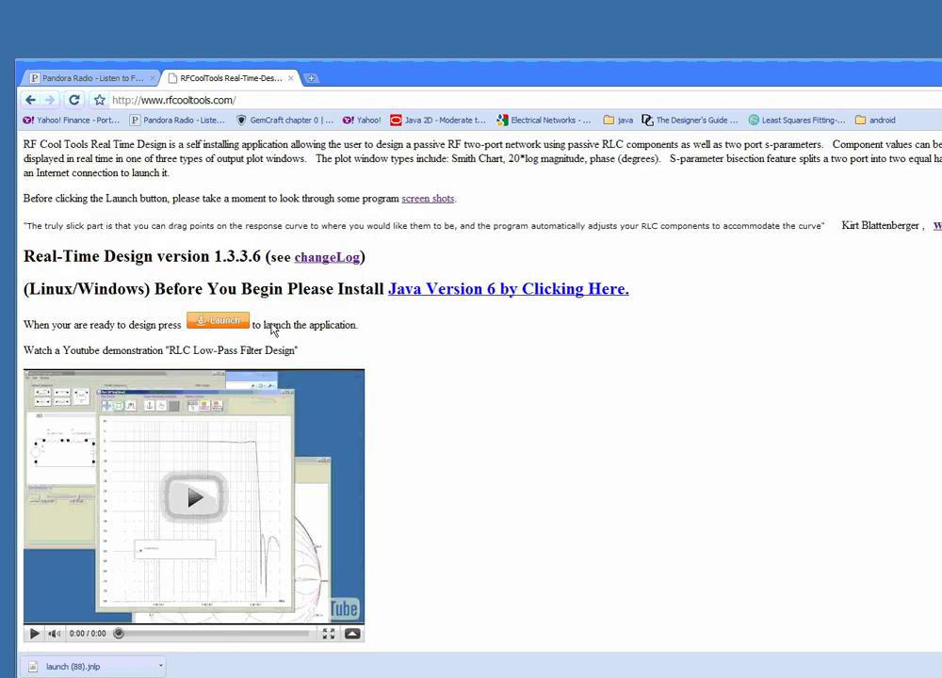
scroll(280, 347, up, 2)
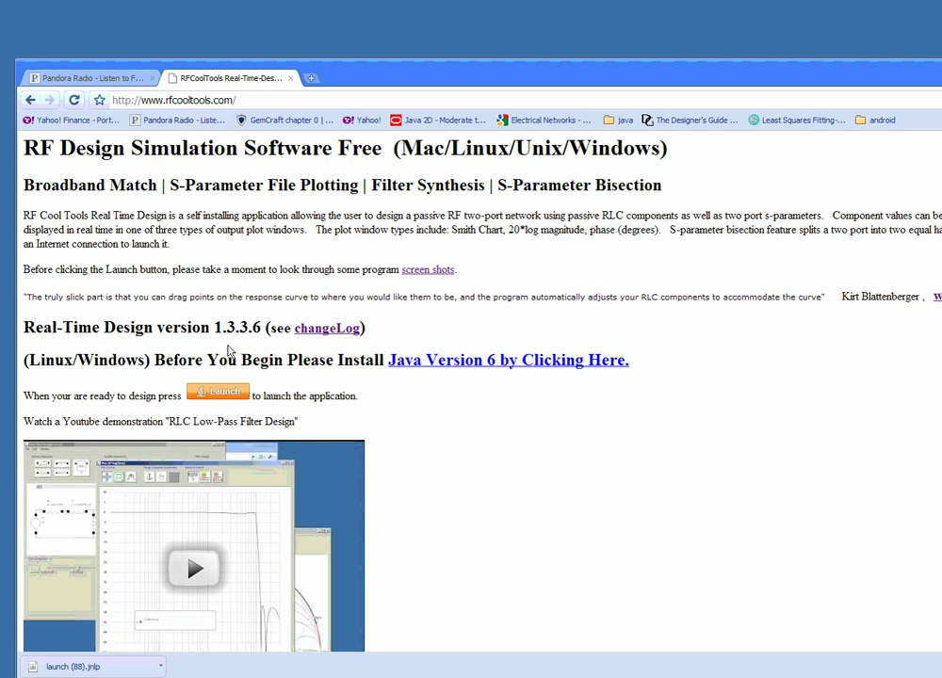
click(224, 394)
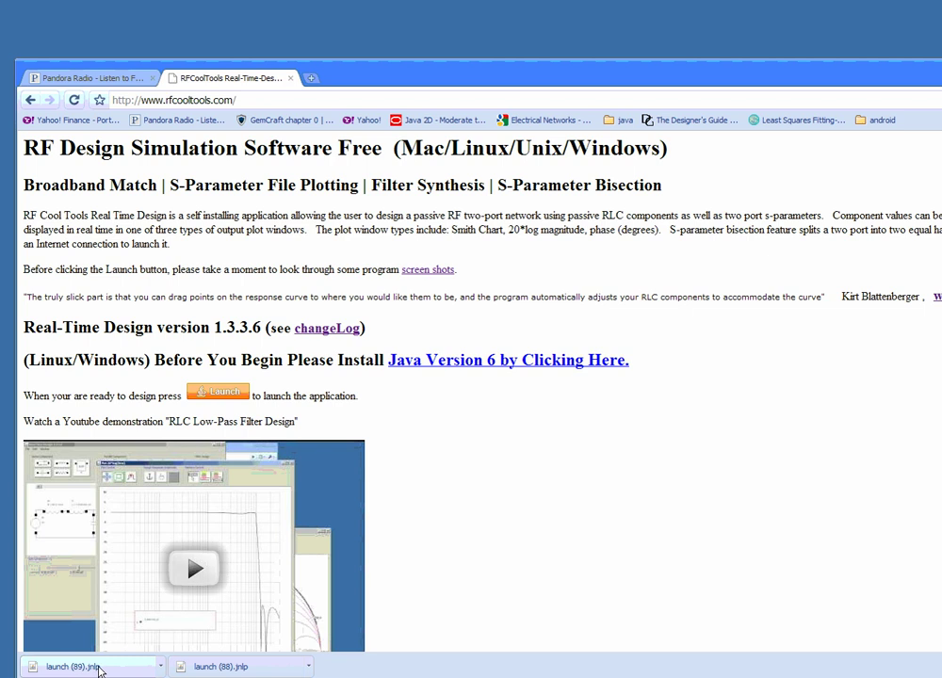
click(99, 669)
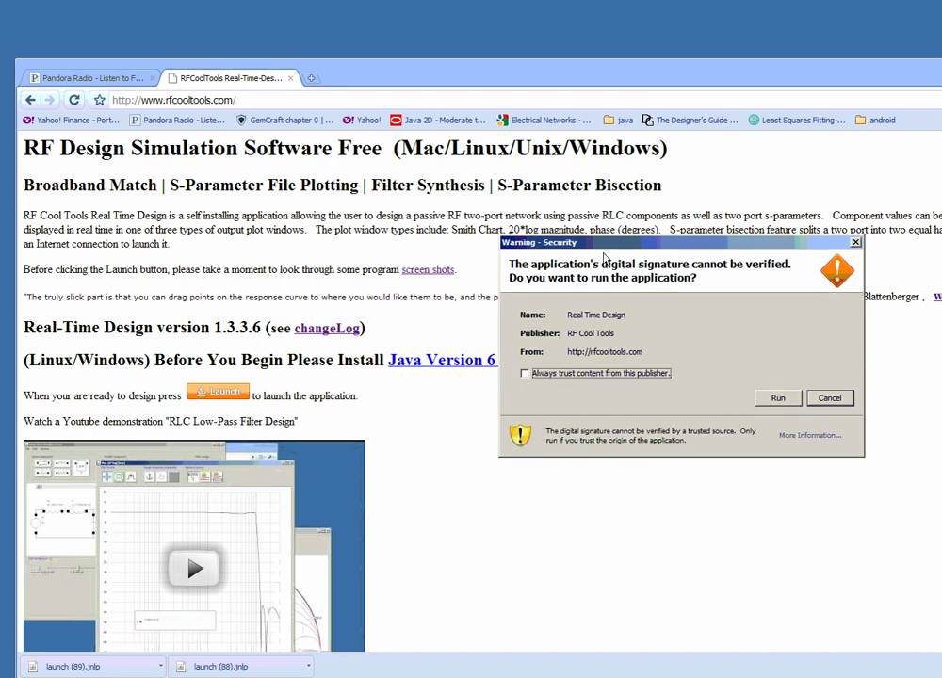
Allow the unsigned Real Time Design application to run and accept its EULA
click(778, 397)
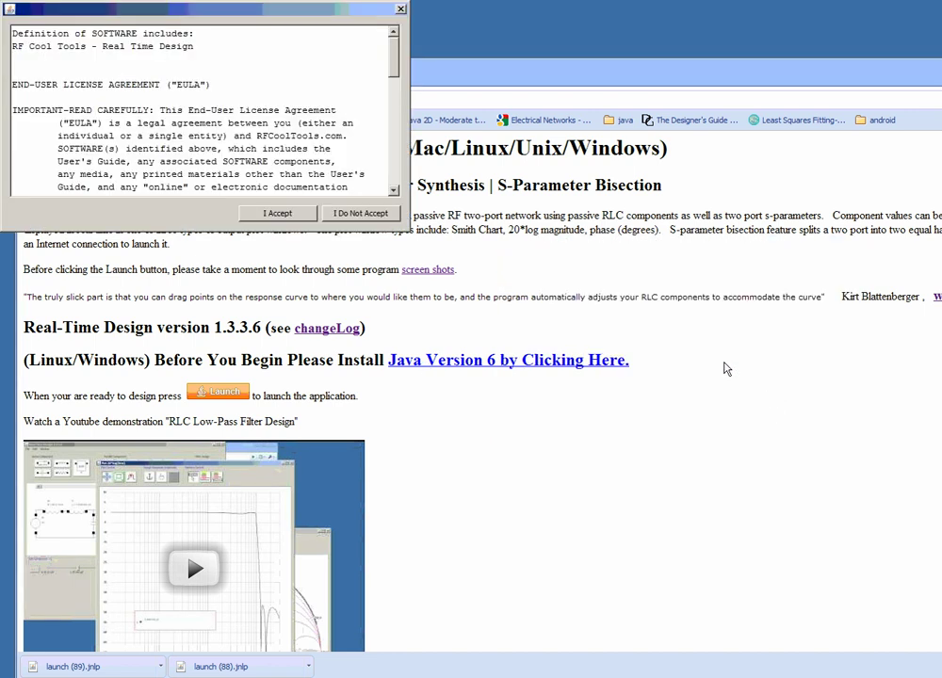
click(280, 214)
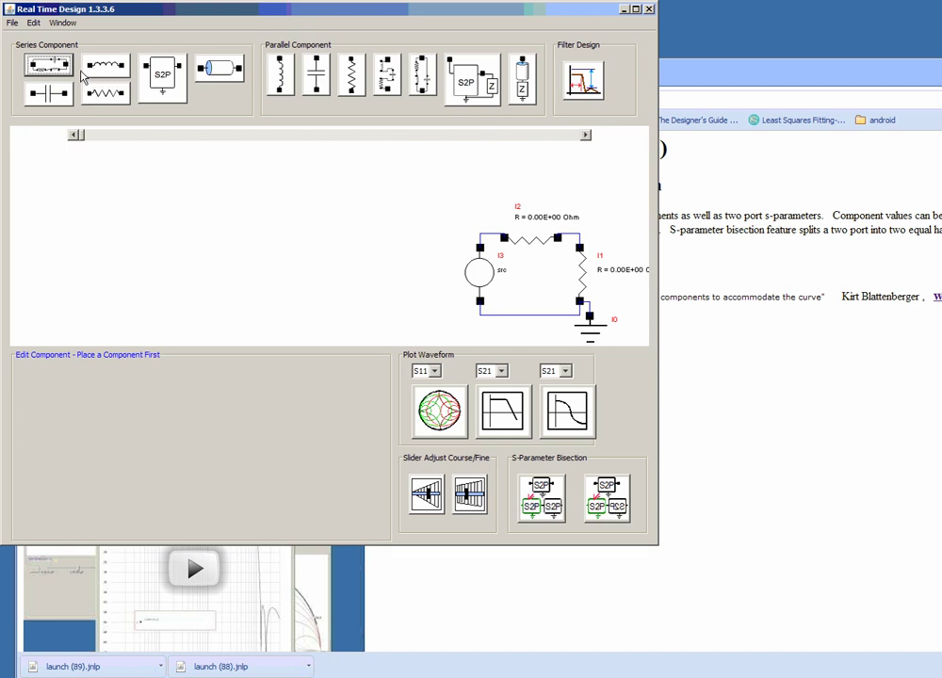
Apply a 1.00E6–3.00E9 Hz sweep with 500 log-spaced points and finish the frequency setup
click(102, 66)
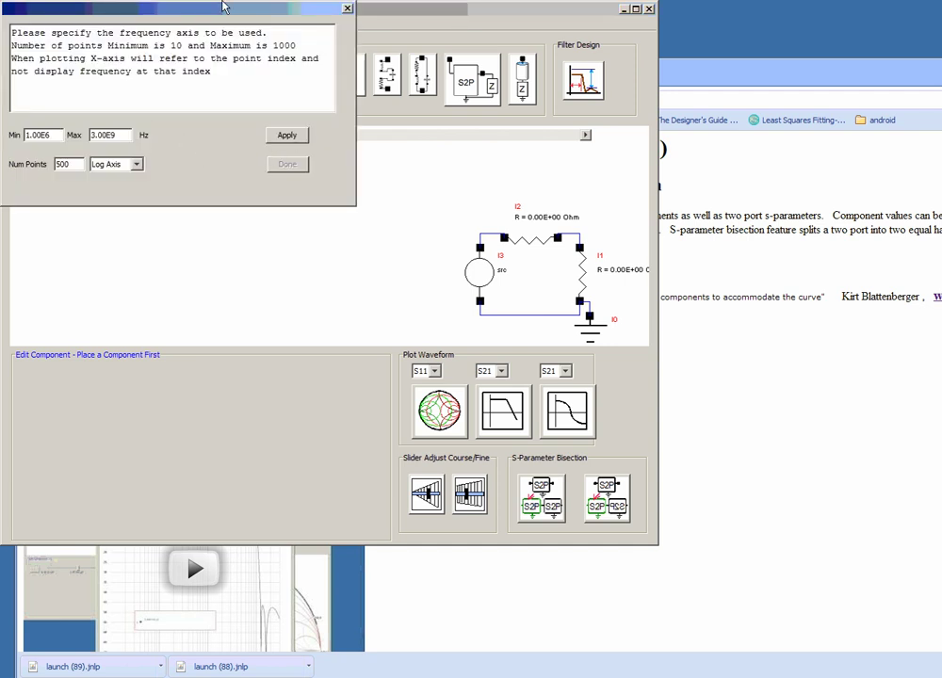
drag(223, 7, 229, 132)
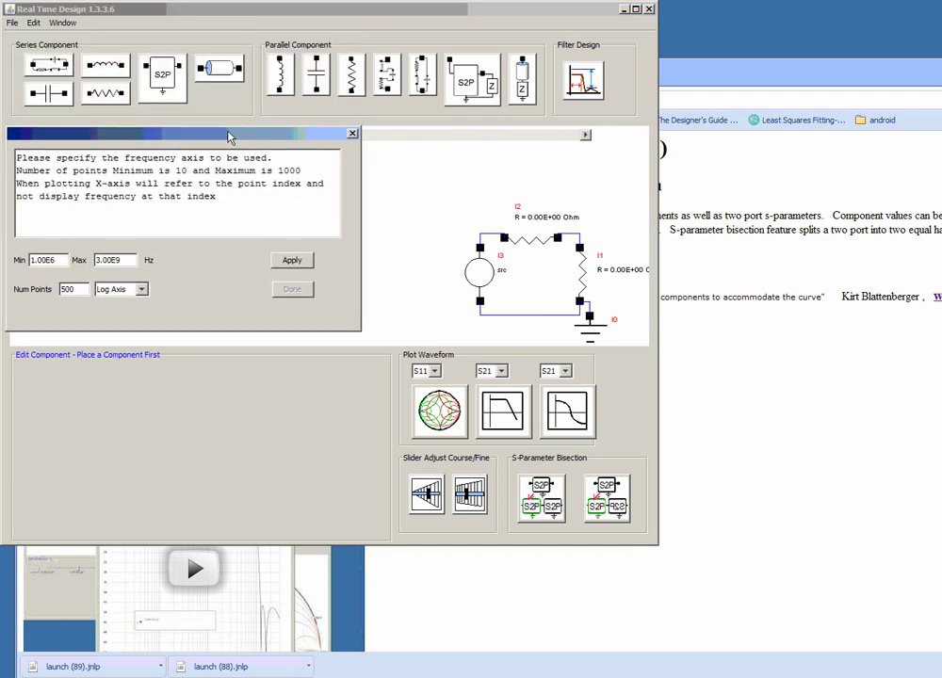
click(292, 261)
click(293, 289)
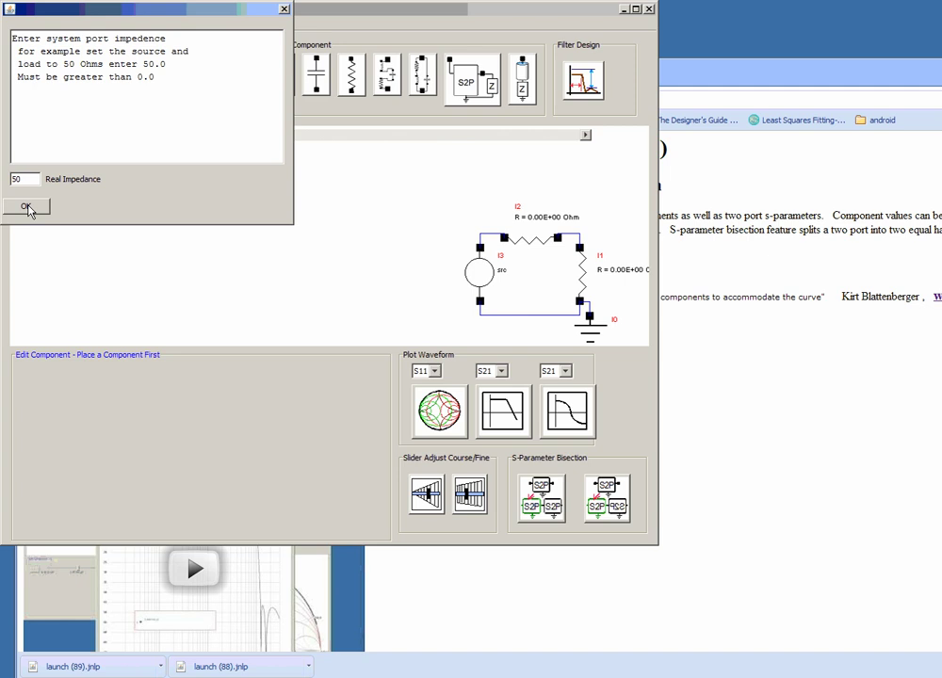
Confirm 50-ohm ports and drop a series inductor into the top wire after the resistor
click(28, 208)
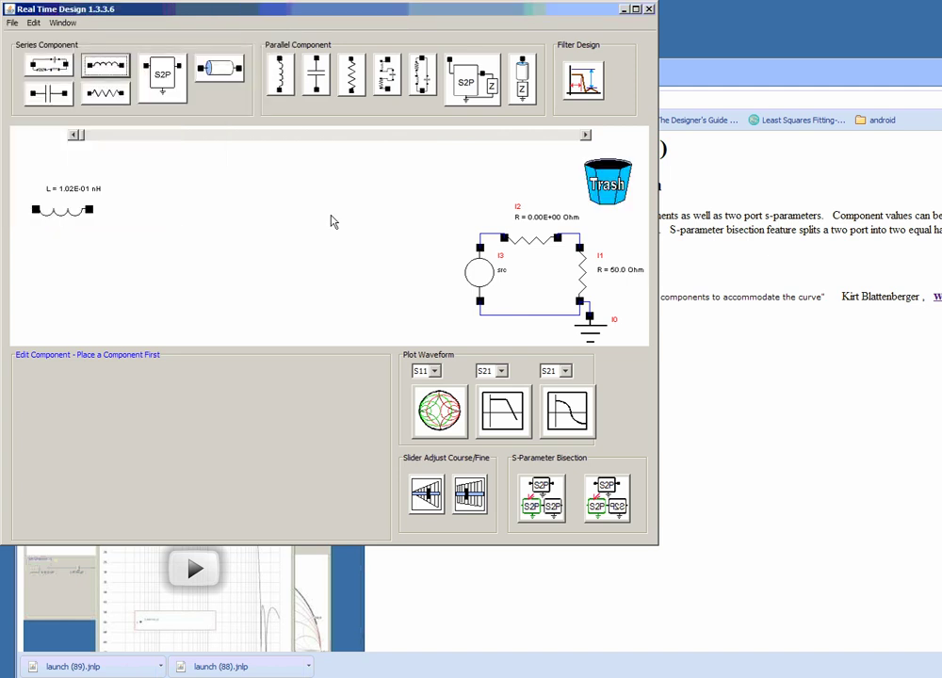
drag(55, 206, 544, 237)
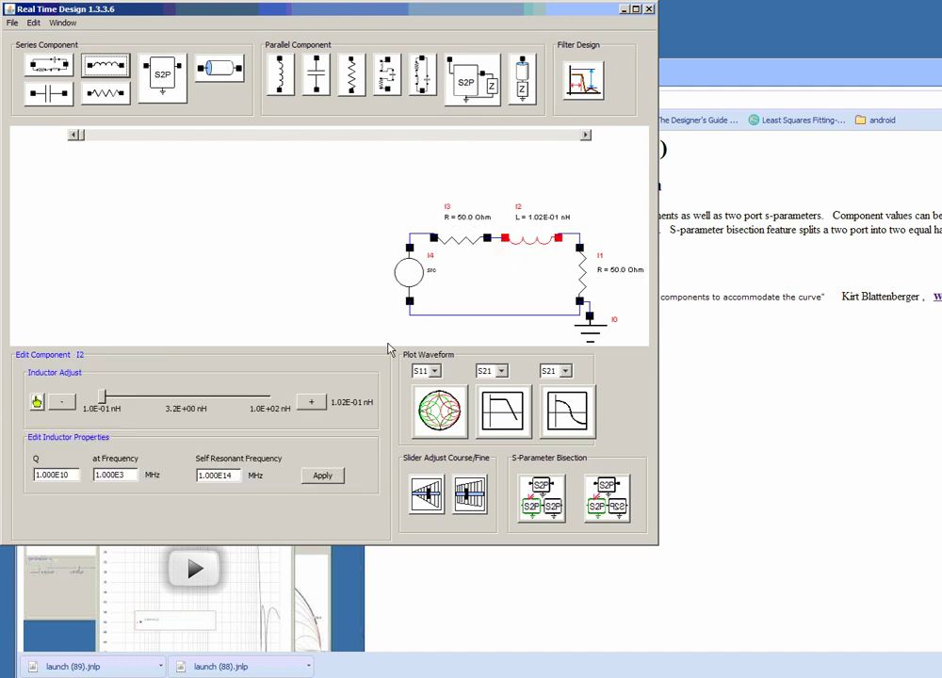
drag(536, 250, 563, 225)
drag(464, 244, 450, 221)
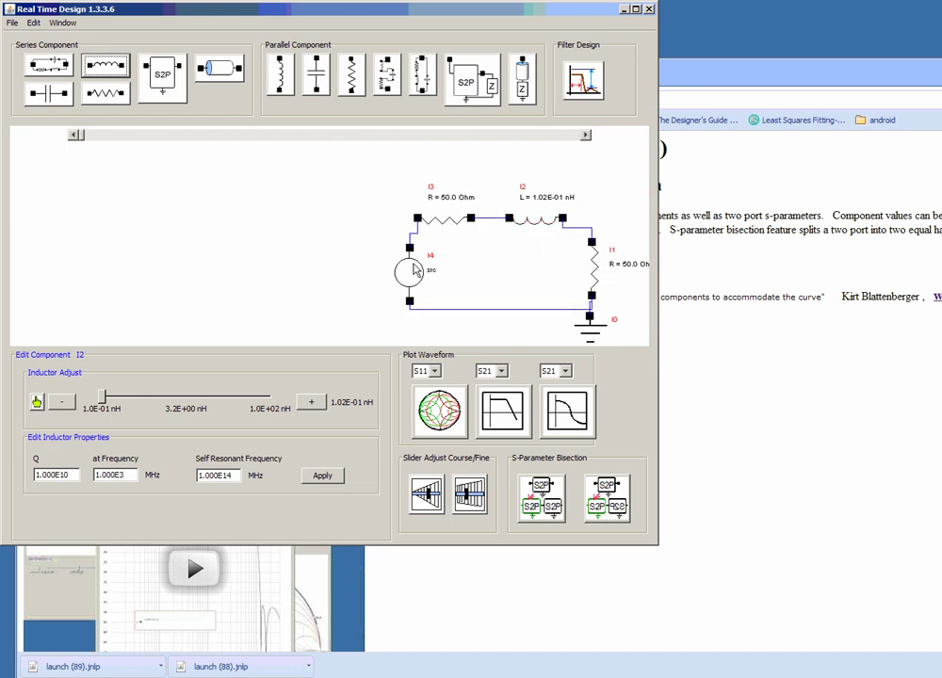
Tidy the source, resistor and inductor layout and set inductor I2 to 6.46 nH
drag(431, 268, 384, 269)
drag(448, 224, 422, 213)
drag(529, 226, 520, 215)
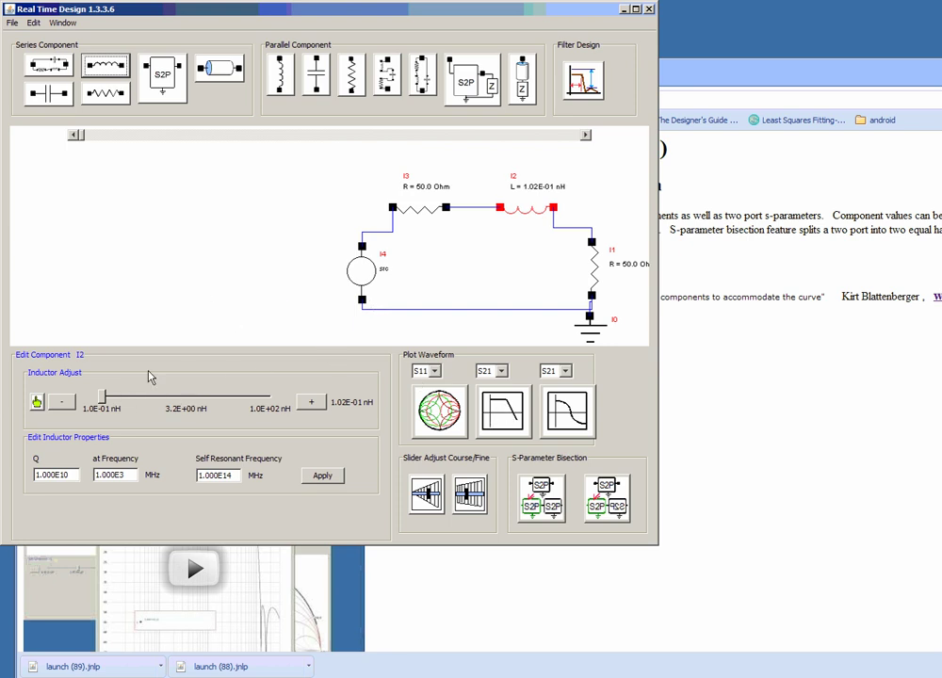
drag(104, 401, 206, 402)
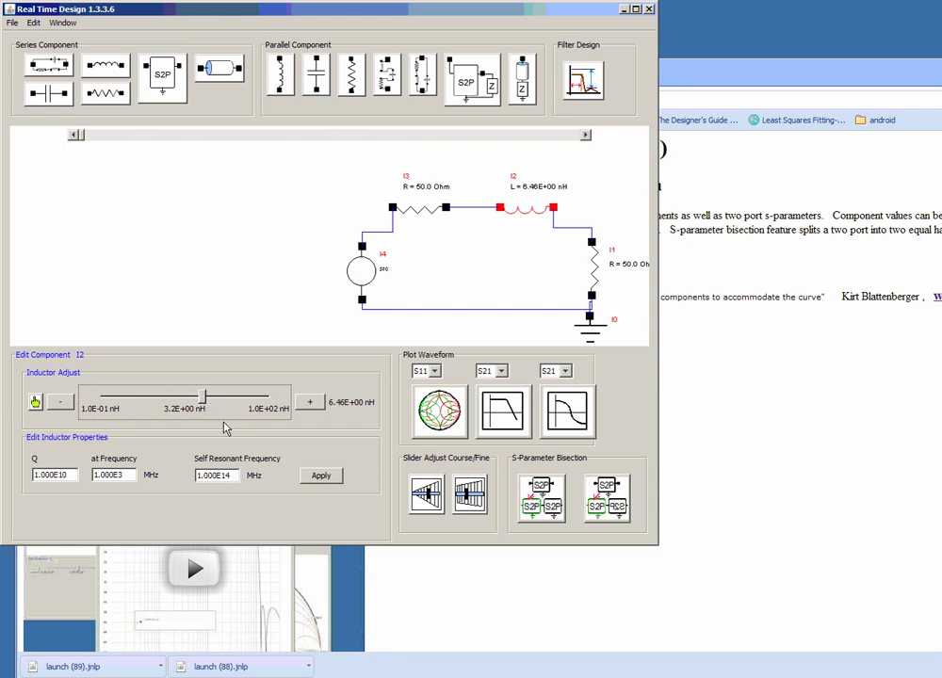
Switch to fine slider steps and tune series inductor I2 to 7.76E+00 nH
click(468, 497)
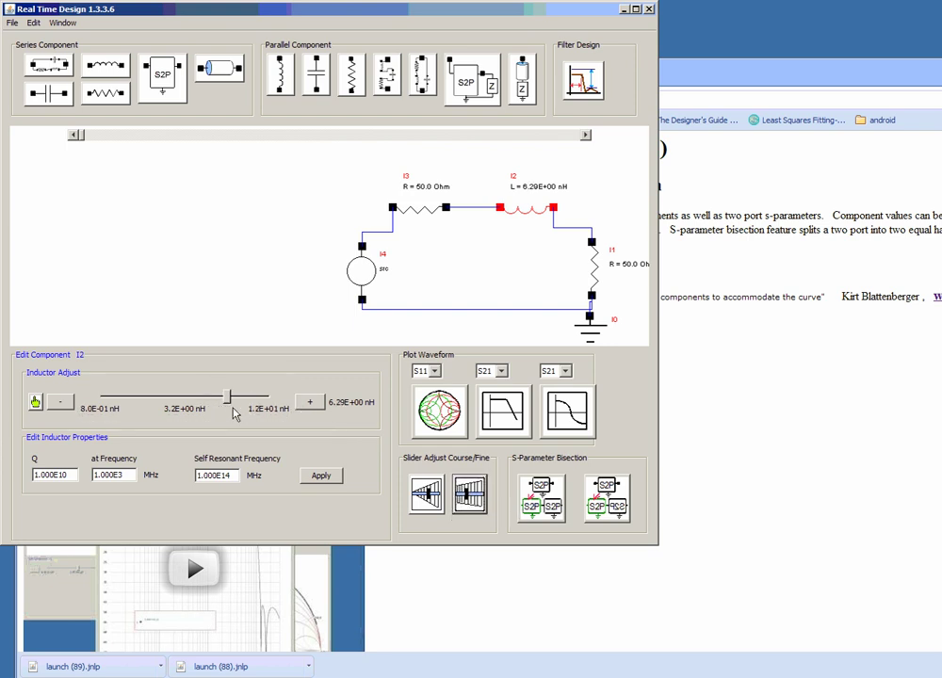
drag(229, 402, 268, 404)
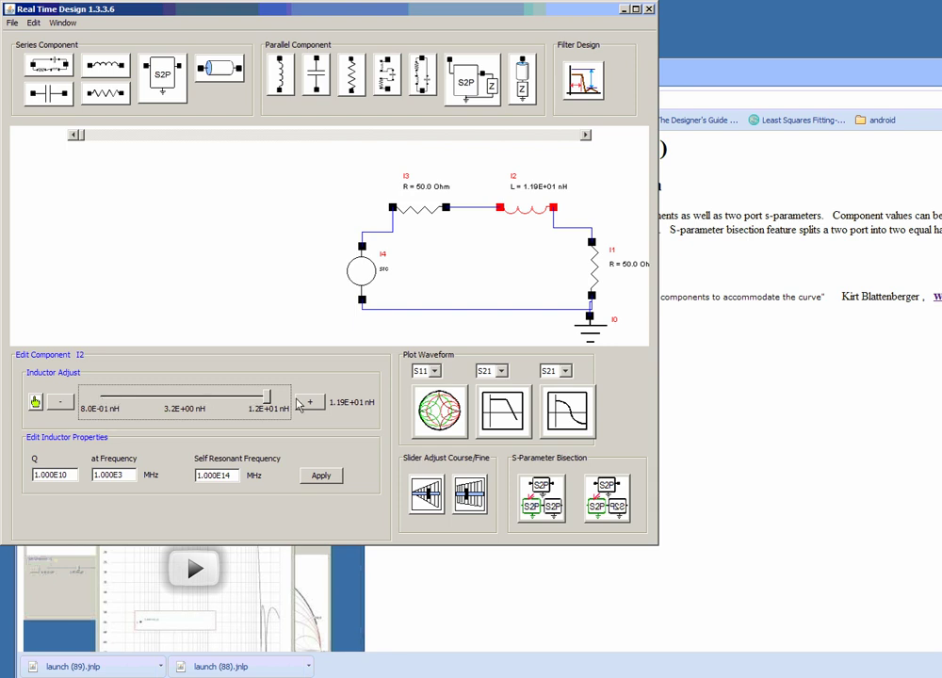
mouse_move(266, 403)
mouse_down()
mouse_move(106, 403)
mouse_move(270, 405)
mouse_up()
drag(270, 403, 241, 403)
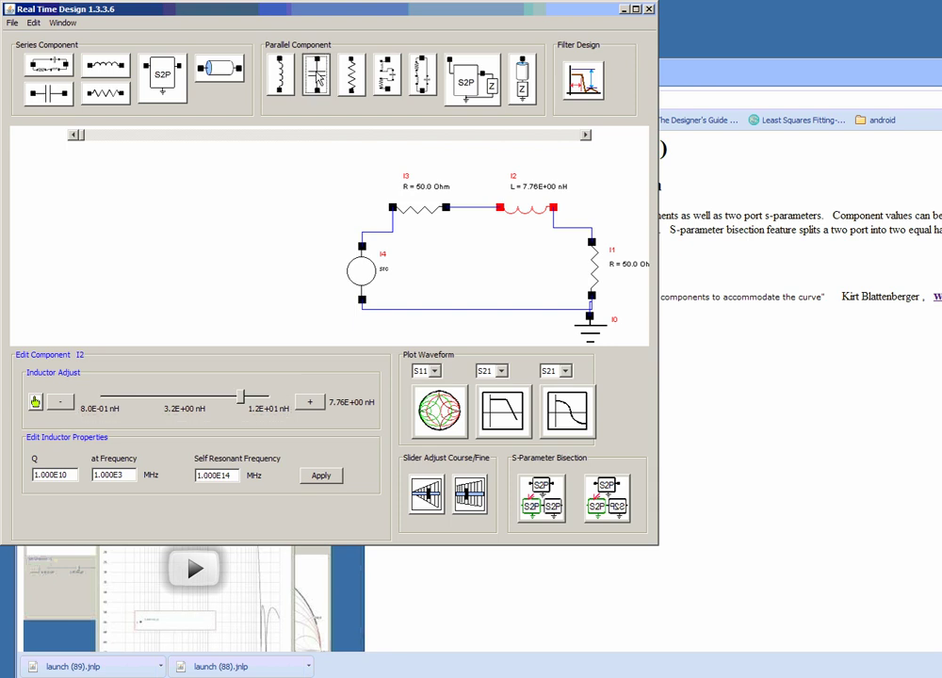
Add a 5.01E-01 pF shunt capacitor I3 between resistor and inductor and plot S21 magnitude in dB
click(317, 79)
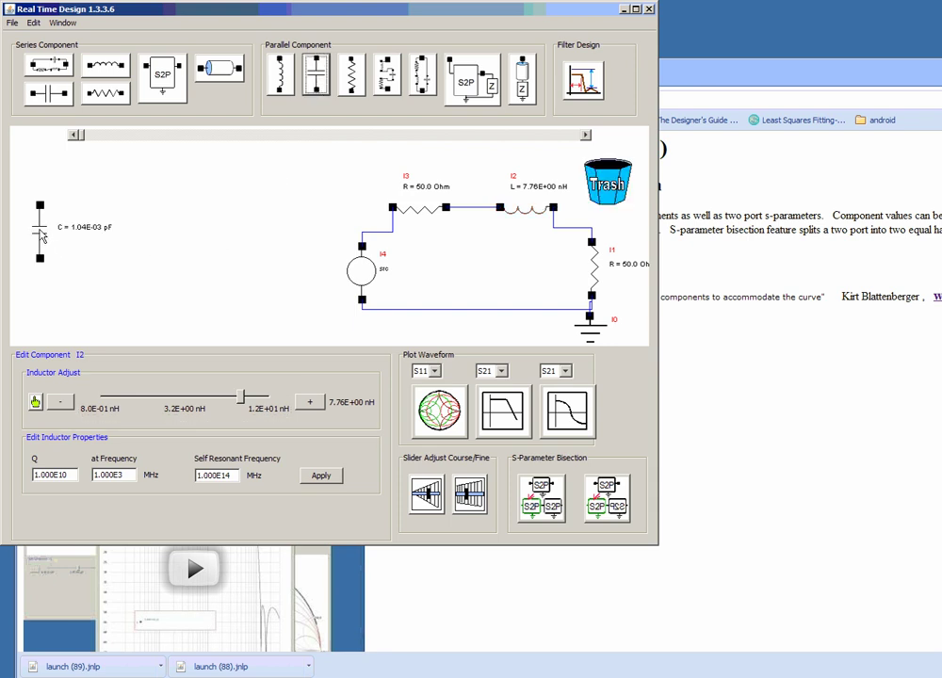
drag(42, 236, 471, 243)
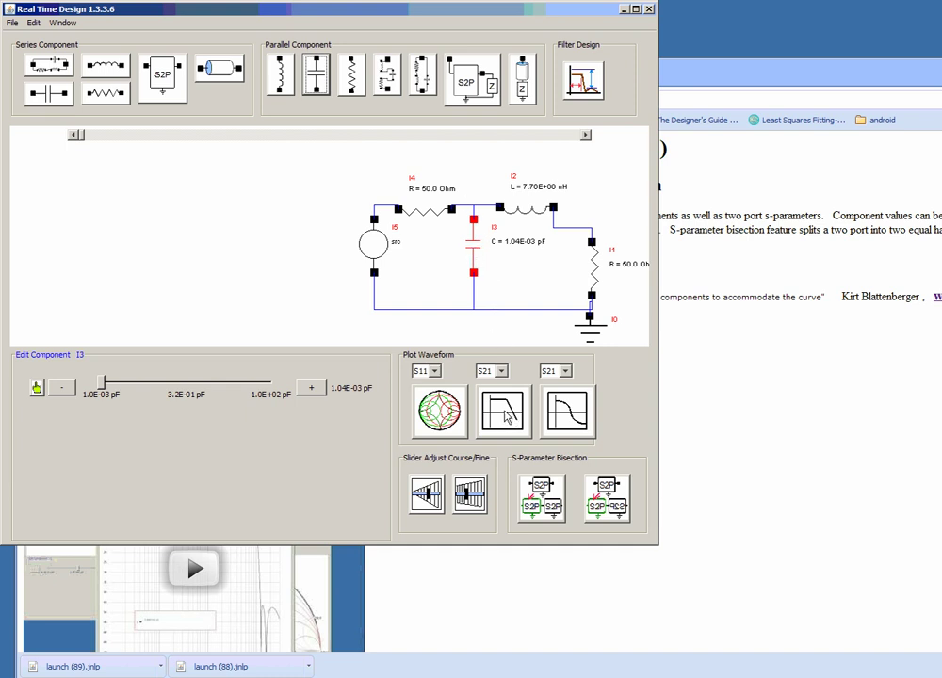
drag(101, 386, 251, 380)
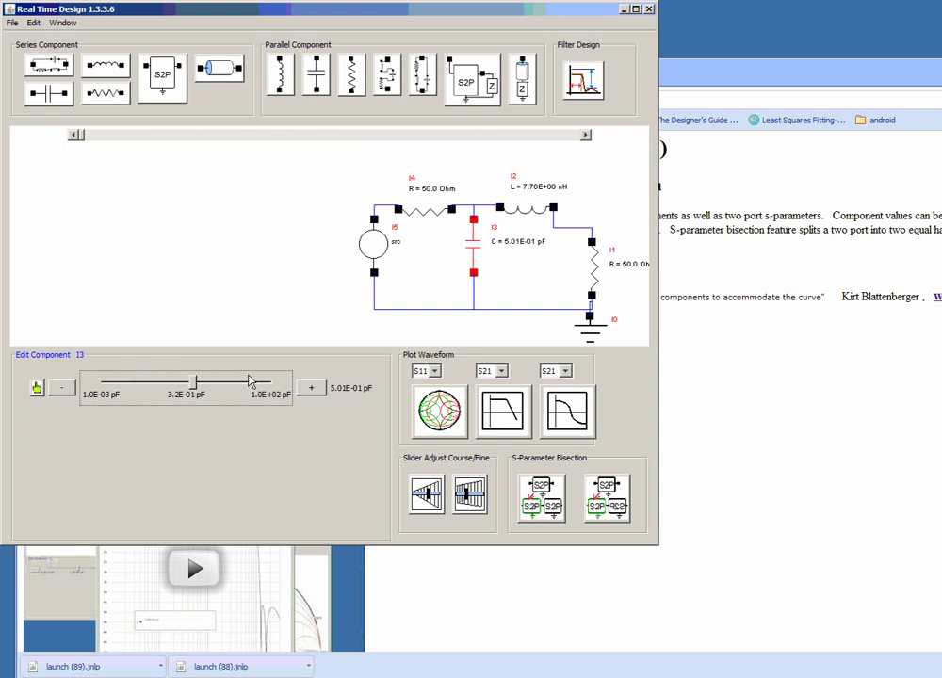
click(495, 408)
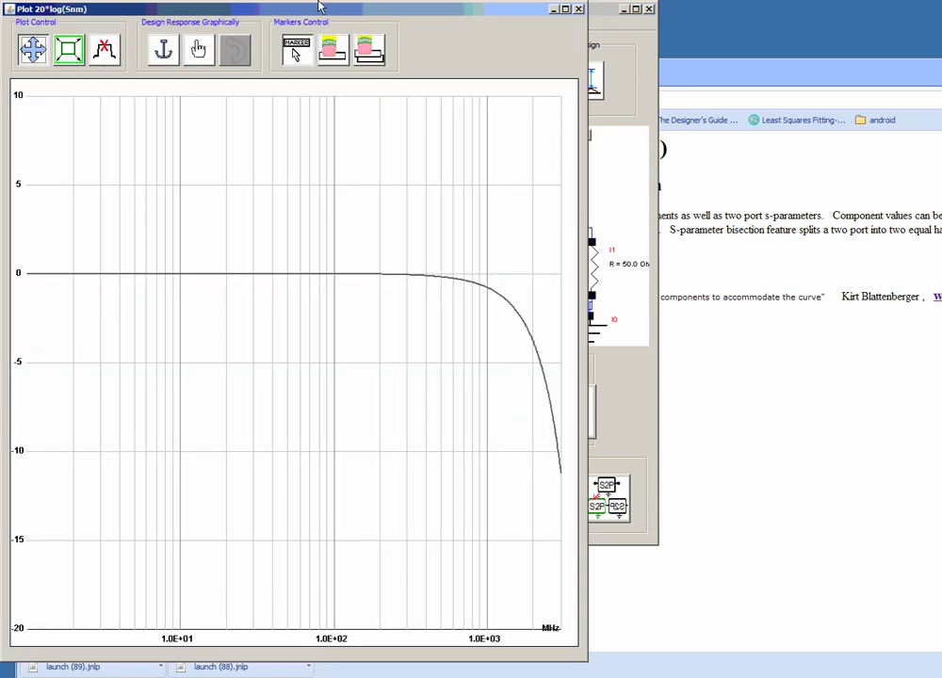
Move the magnitude plot aside and raise shunt capacitor I3 to its 1.00E+02 pF maximum
drag(306, 16, 565, 40)
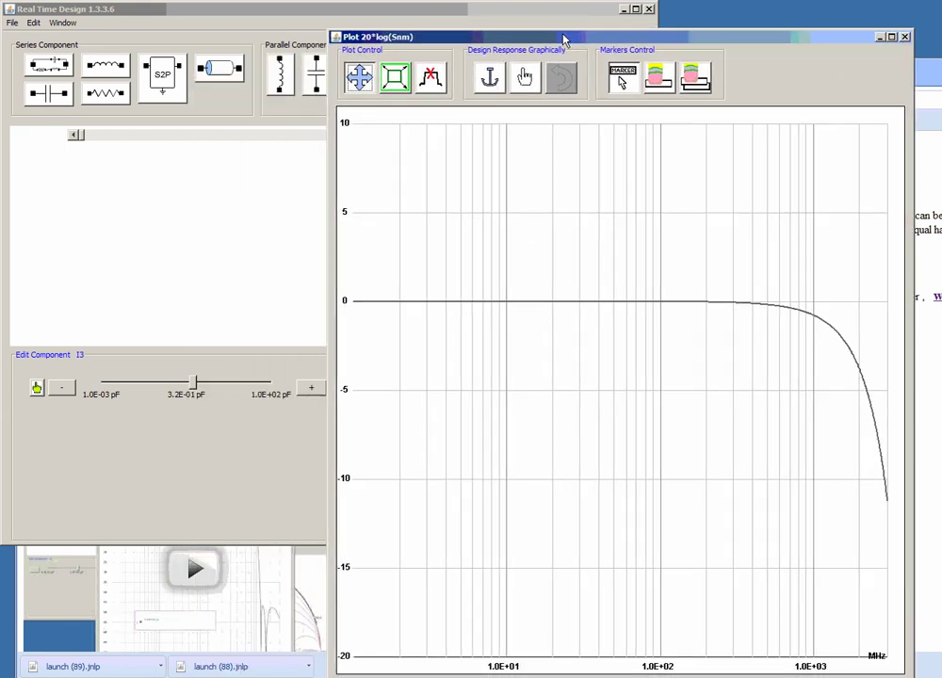
click(278, 11)
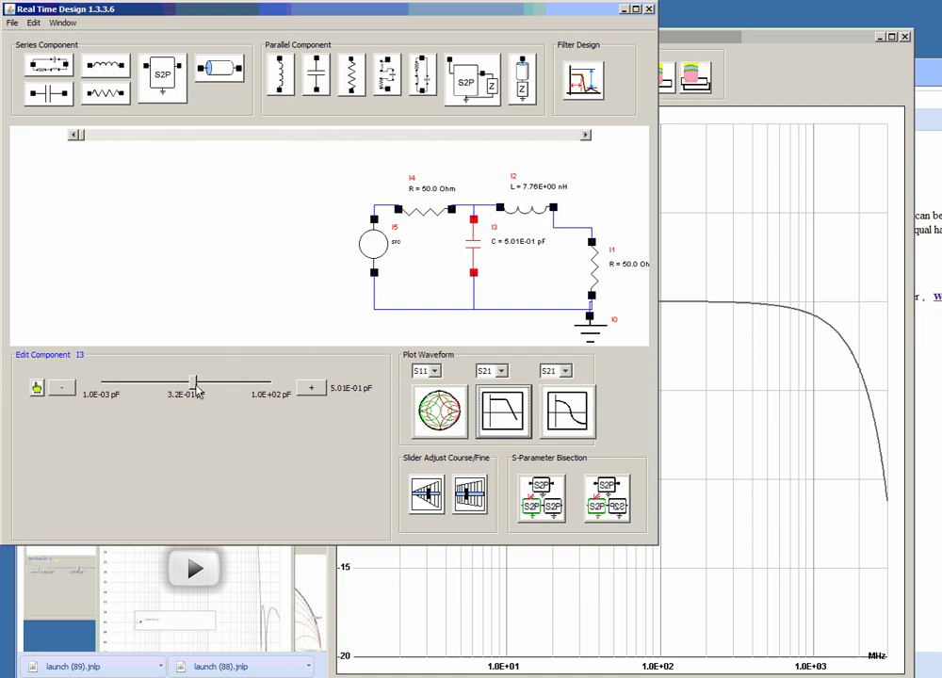
drag(193, 386, 267, 386)
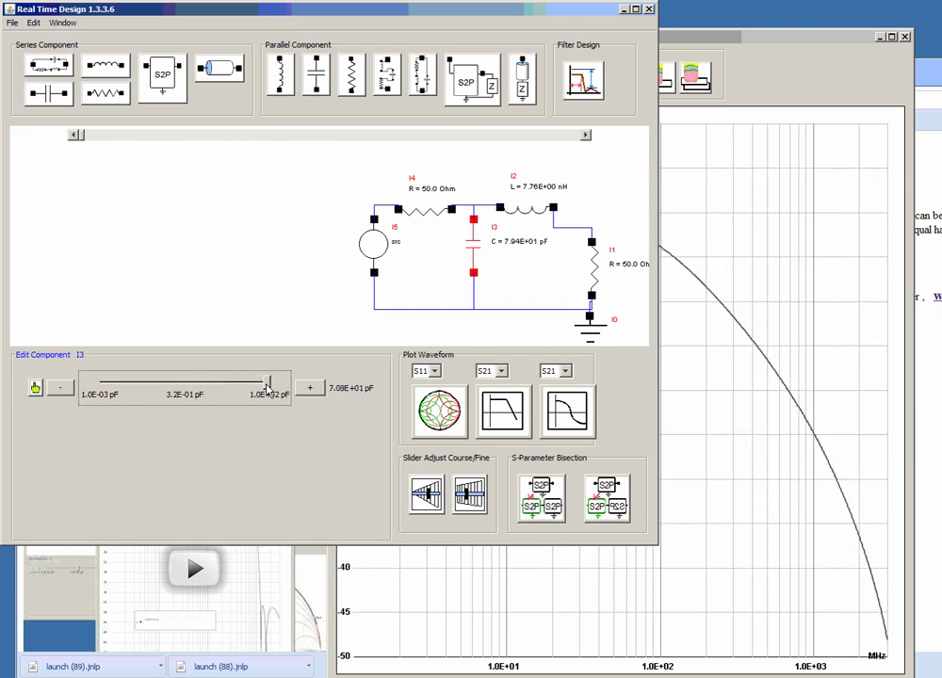
click(754, 47)
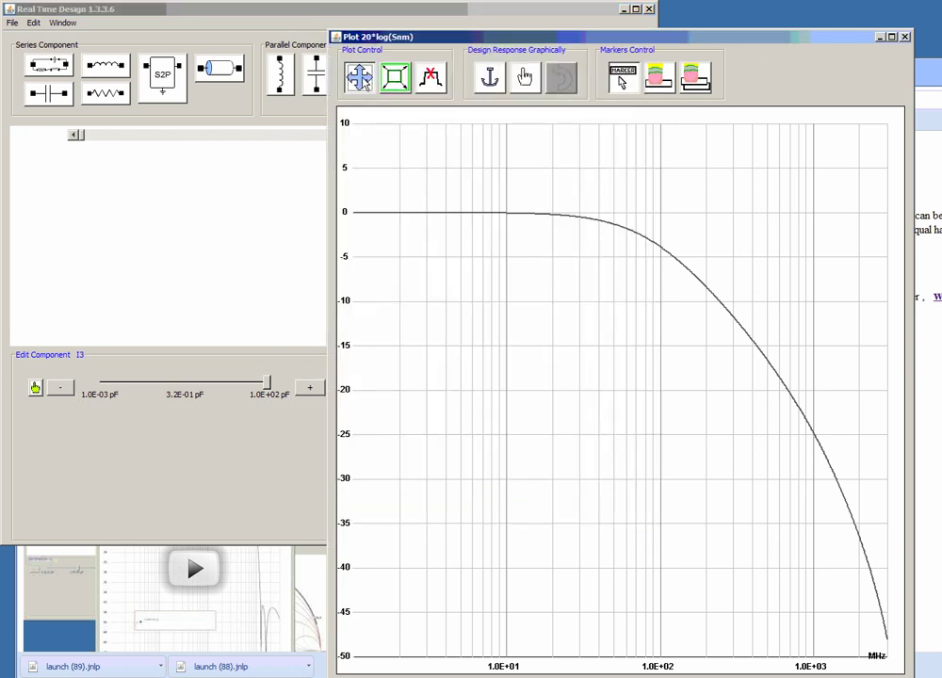
click(261, 16)
drag(266, 386, 295, 390)
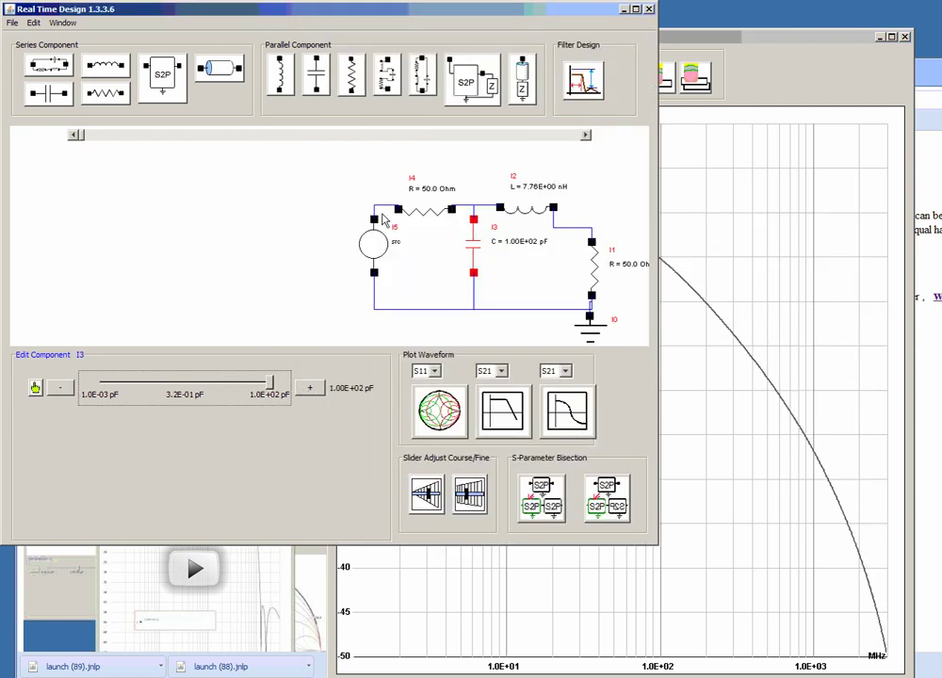
Check the magnitude plot's low-frequency roll-off, then display the S11 Smith chart
click(674, 38)
click(322, 21)
click(440, 413)
Arrange the Smith chart beside the circuit and sweep capacitor I3 down to about 3.7 pF
drag(315, 18, 853, 56)
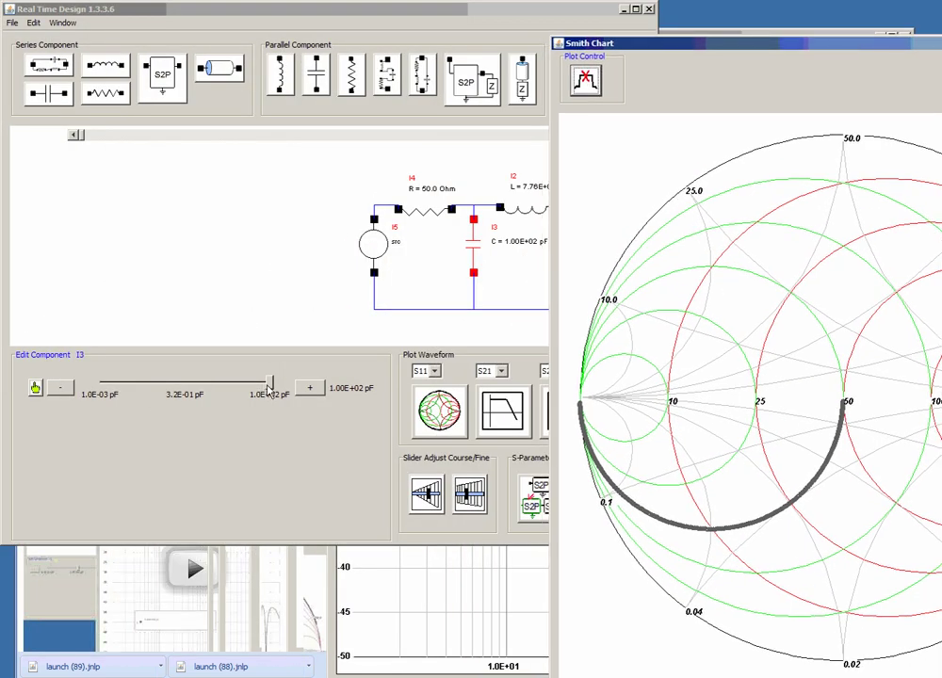
mouse_move(268, 389)
mouse_down()
mouse_move(139, 391)
mouse_move(204, 389)
mouse_up()
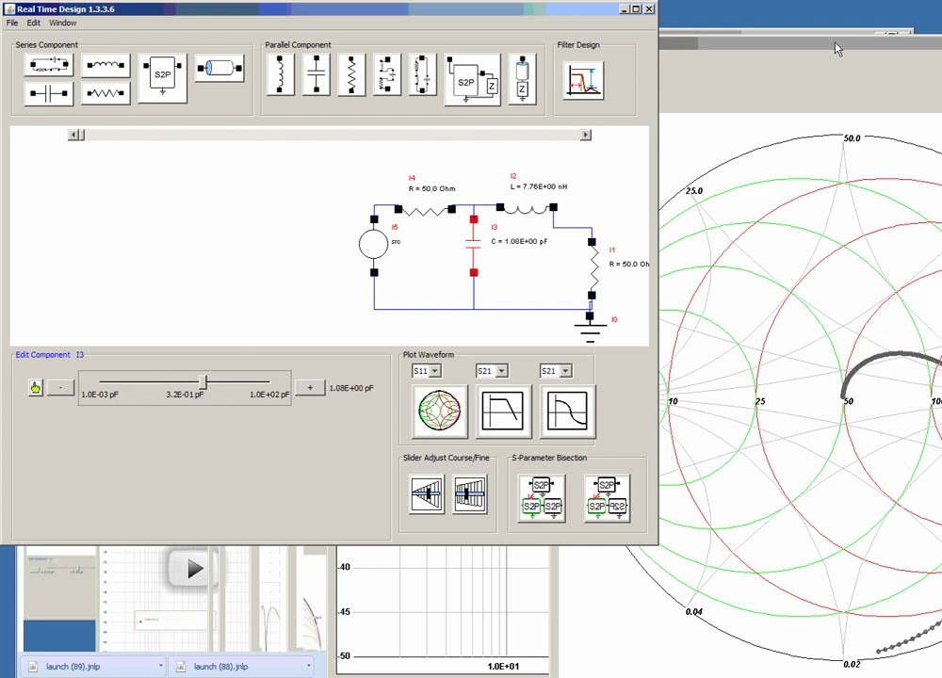
drag(836, 49, 731, 46)
drag(439, 14, 345, 35)
mouse_move(105, 403)
mouse_down()
mouse_move(80, 399)
mouse_move(137, 396)
mouse_move(85, 402)
mouse_move(96, 399)
mouse_up()
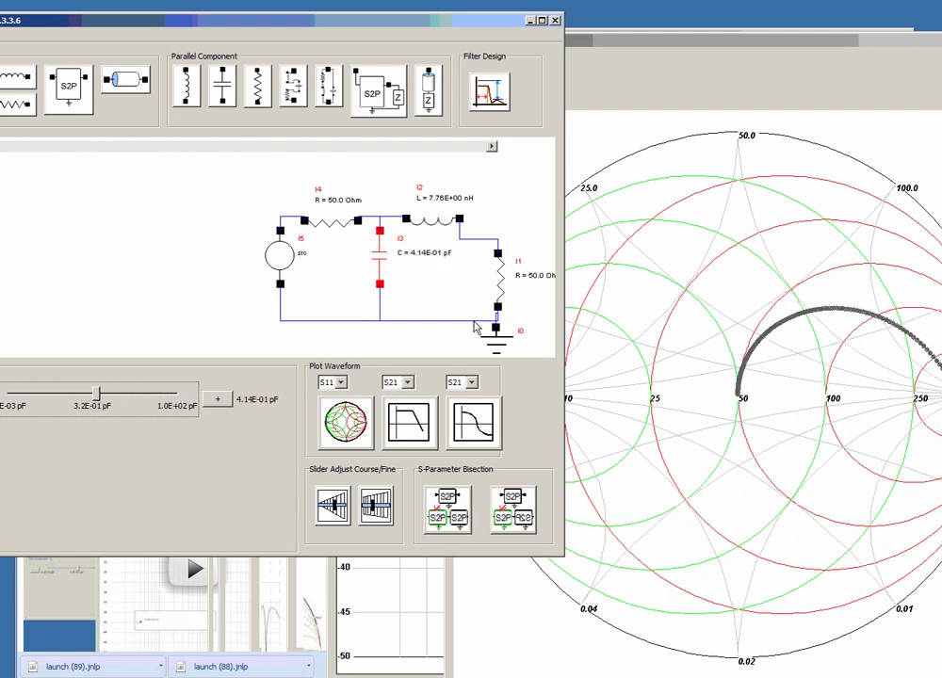
Pin a Smith chart readout at 1.02E+03 MHz and set capacitor I3 to 3.69E+00 pF
click(663, 43)
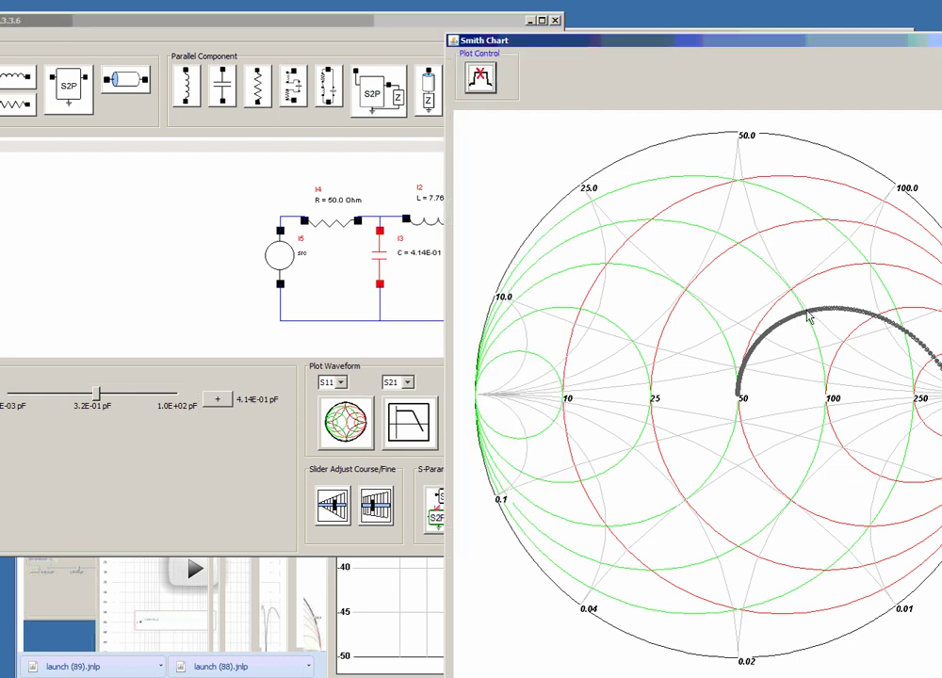
mouse_move(814, 316)
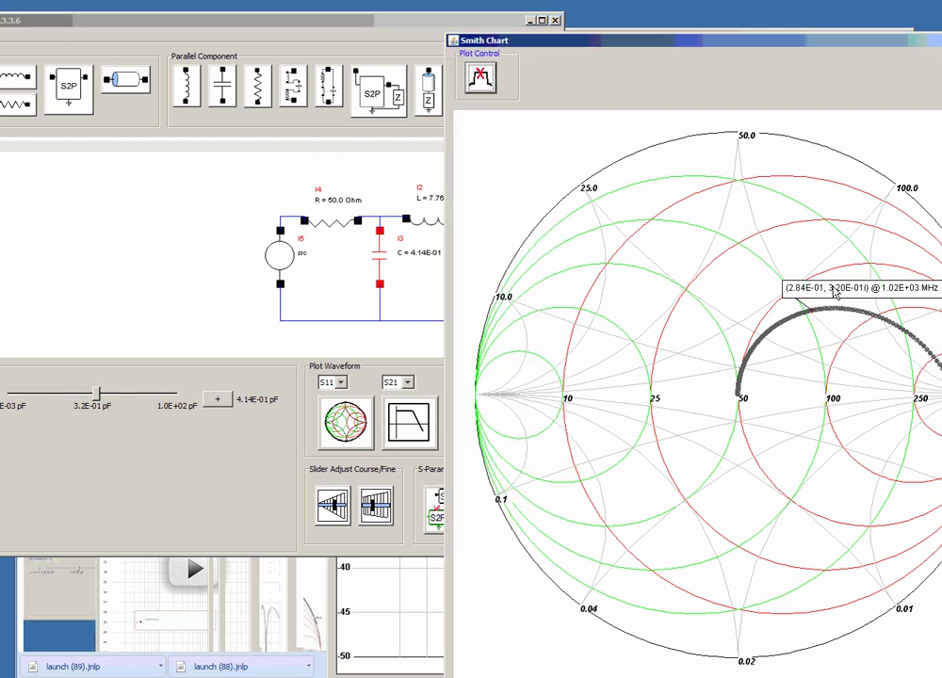
drag(834, 293, 782, 238)
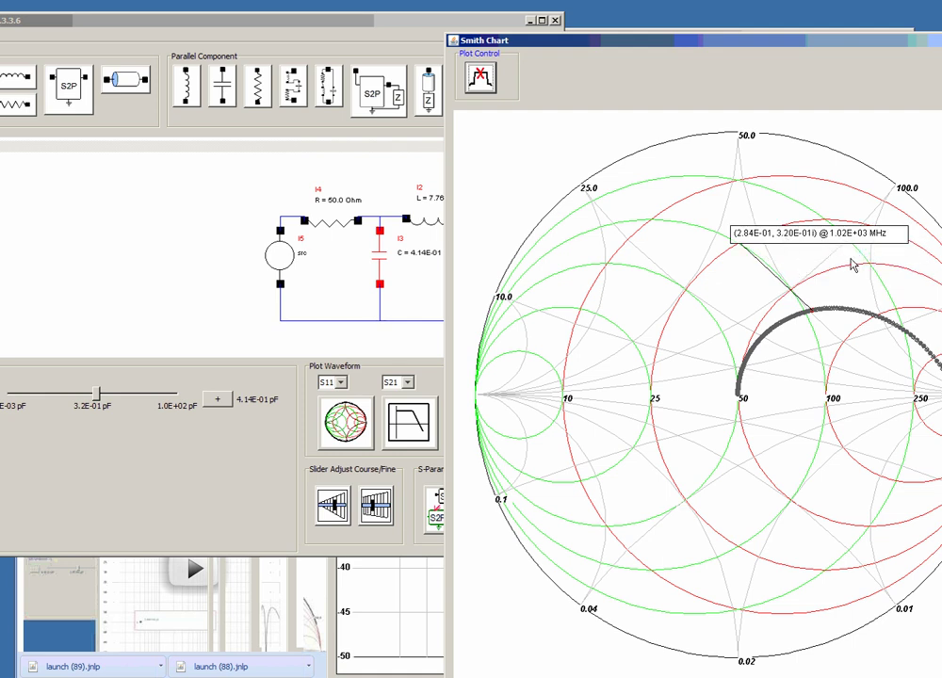
mouse_move(98, 397)
mouse_down()
mouse_move(138, 407)
mouse_move(110, 407)
mouse_move(129, 406)
mouse_up()
drag(875, 42, 727, 478)
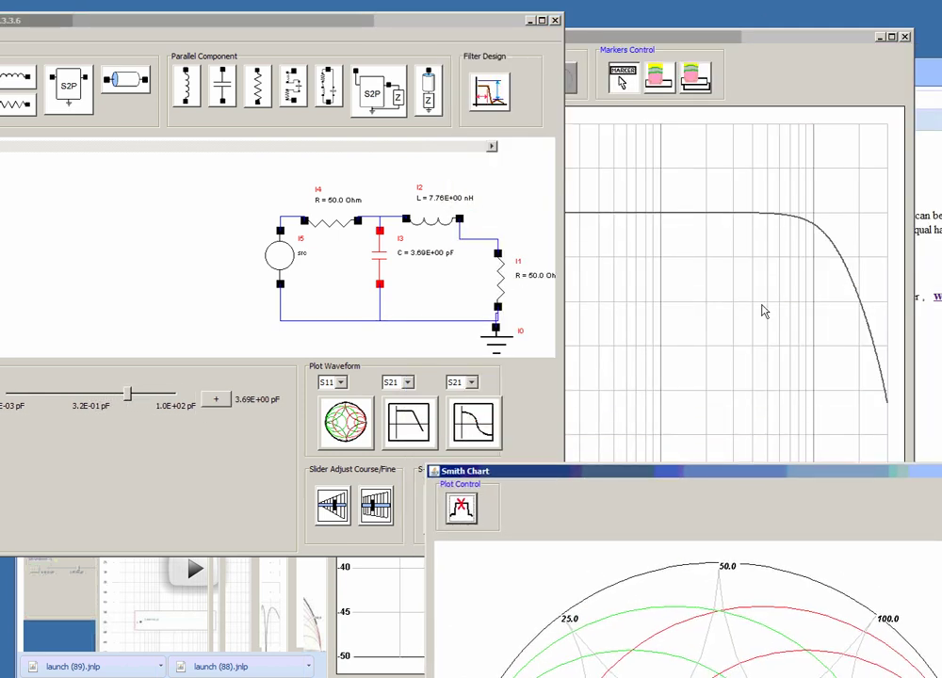
Pin a marker readout at 1.58E+03 MHz above the S21 magnitude curve
click(733, 52)
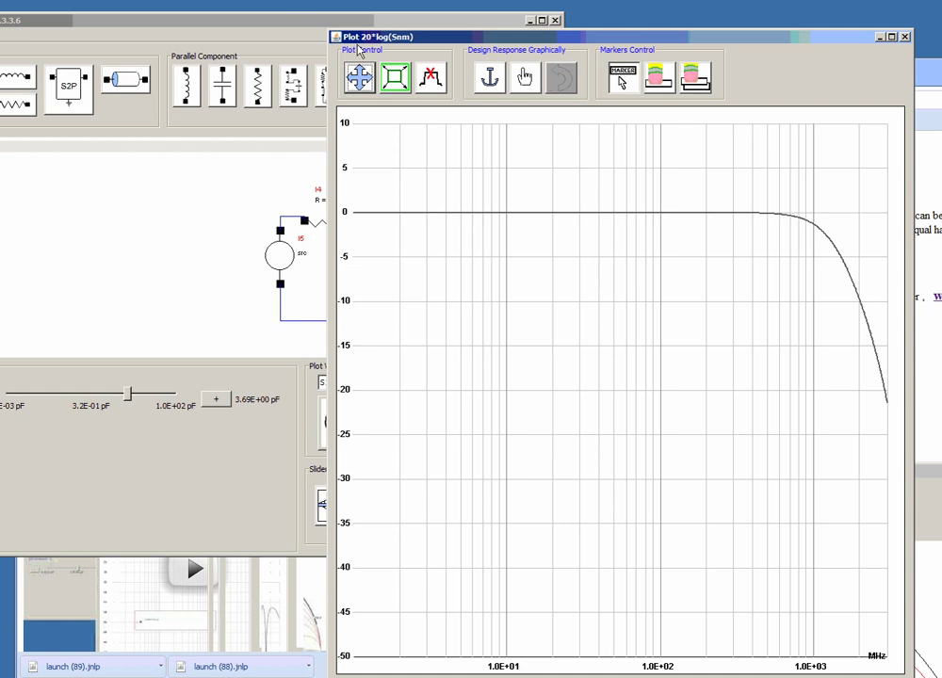
mouse_move(846, 270)
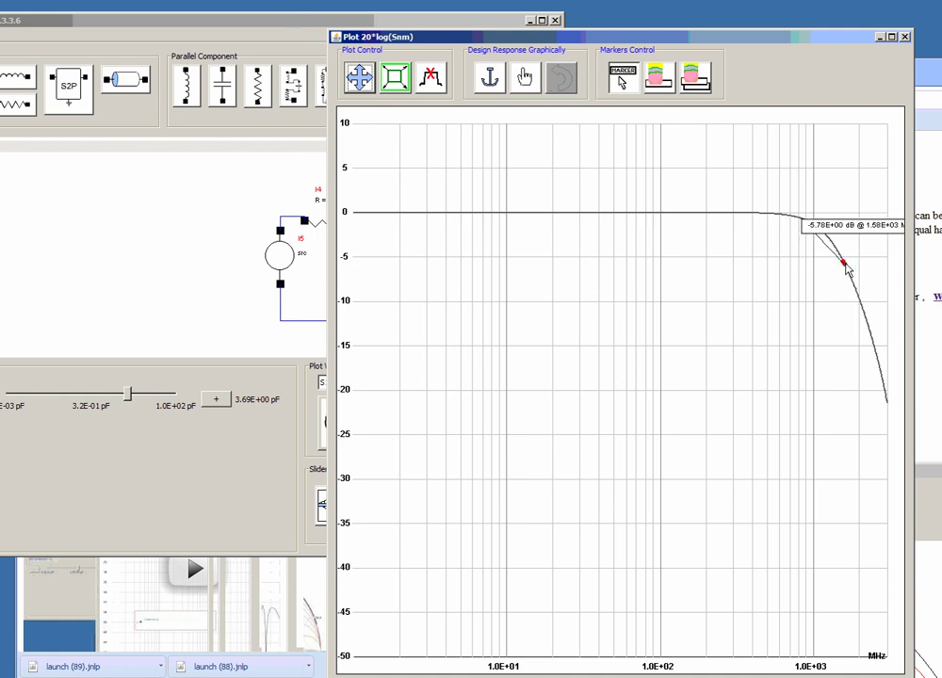
drag(848, 226, 776, 179)
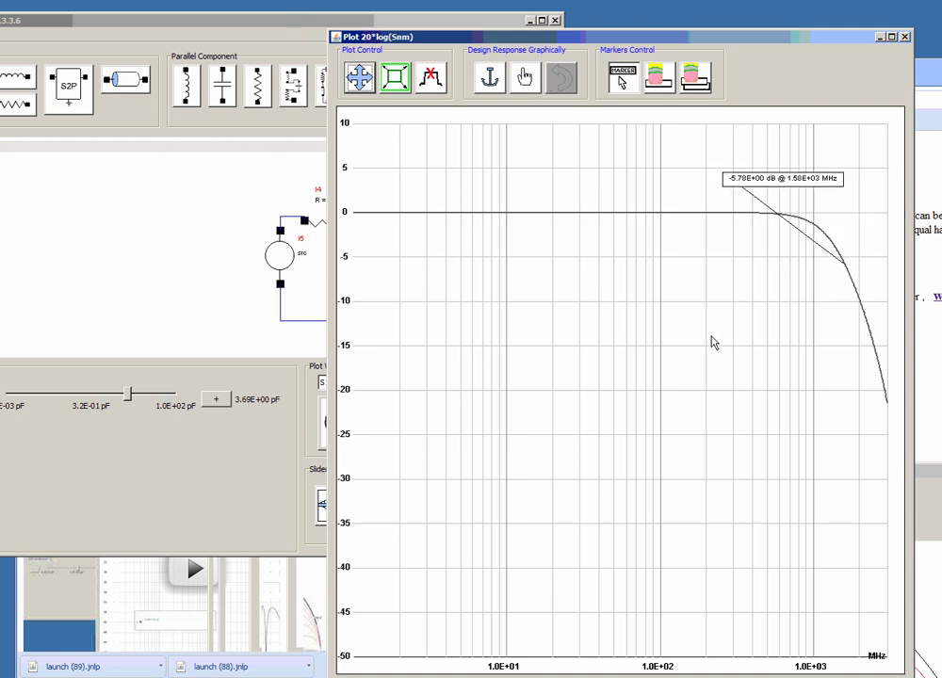
Set shunt capacitor I3 to 4.47E+00 pF and open a second S21 response plot
mouse_move(132, 398)
mouse_down()
mouse_move(109, 399)
mouse_move(188, 410)
mouse_move(131, 412)
mouse_up()
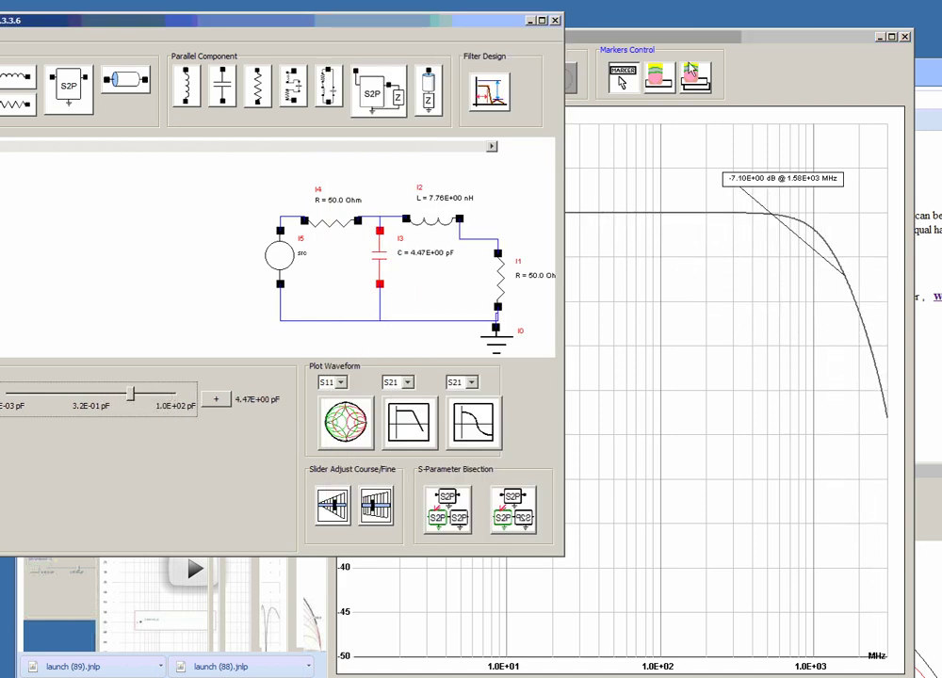
drag(696, 39, 939, 253)
click(472, 421)
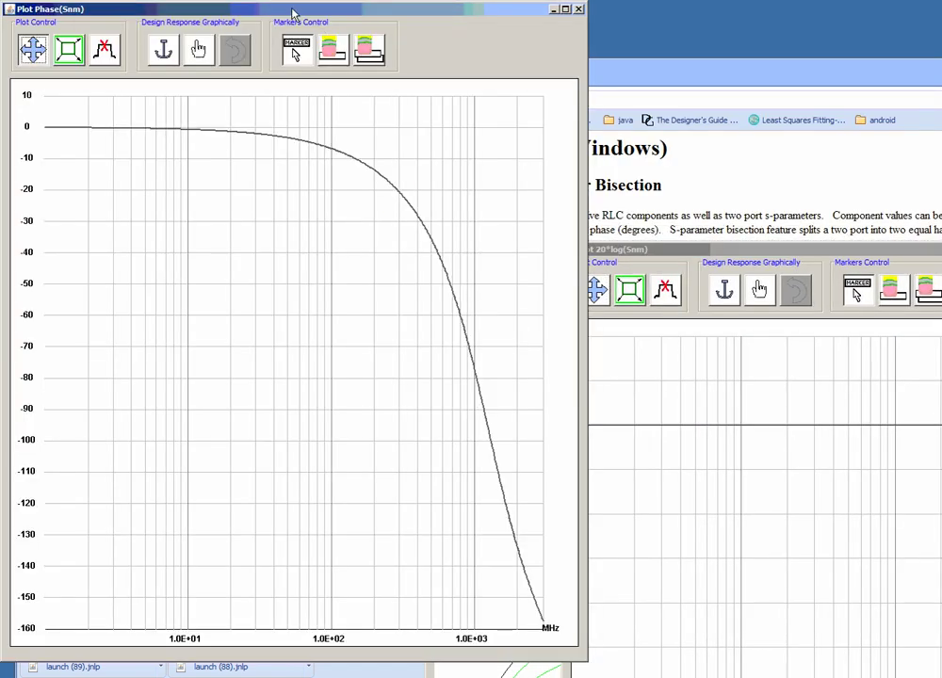
Mark the second S21 plot at 4.17E+02 MHz (-1.42E+01 dB) and set I3 to 6.56E-01 pF
drag(294, 14, 724, 51)
click(848, 260)
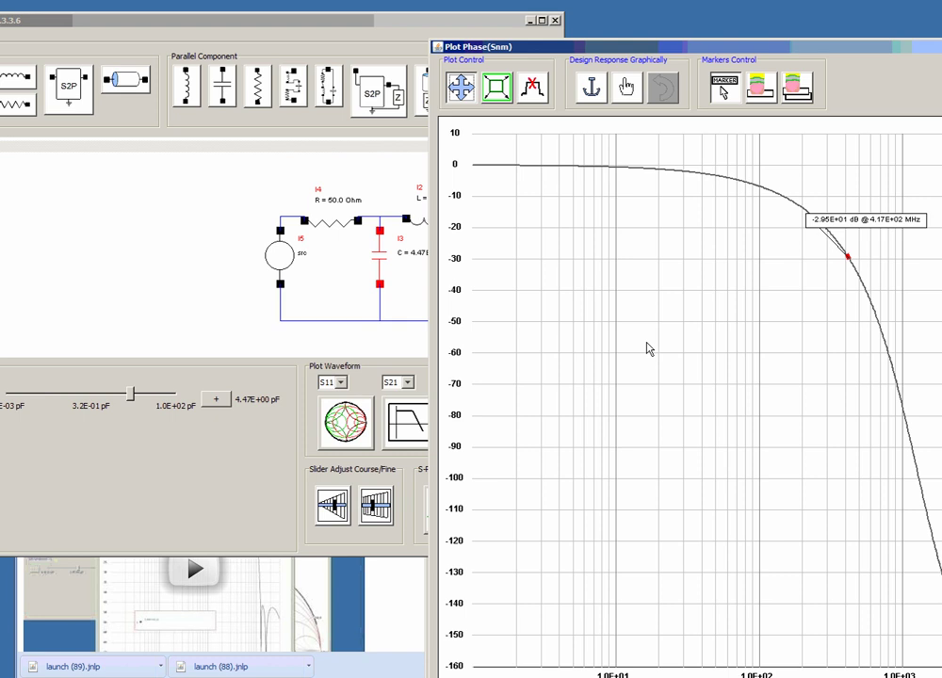
drag(130, 396, 185, 397)
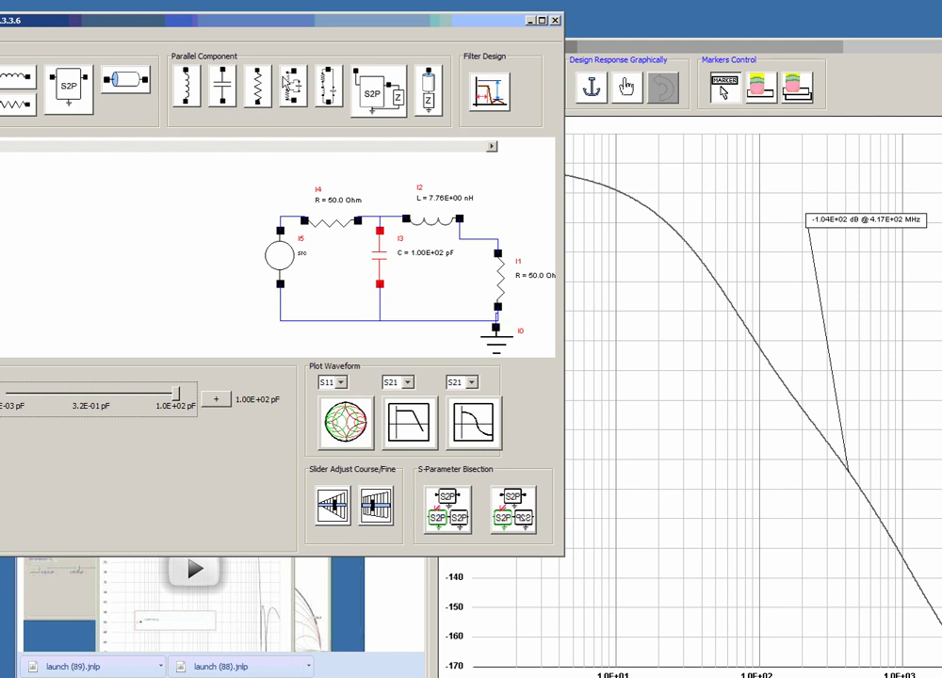
drag(176, 396, 106, 403)
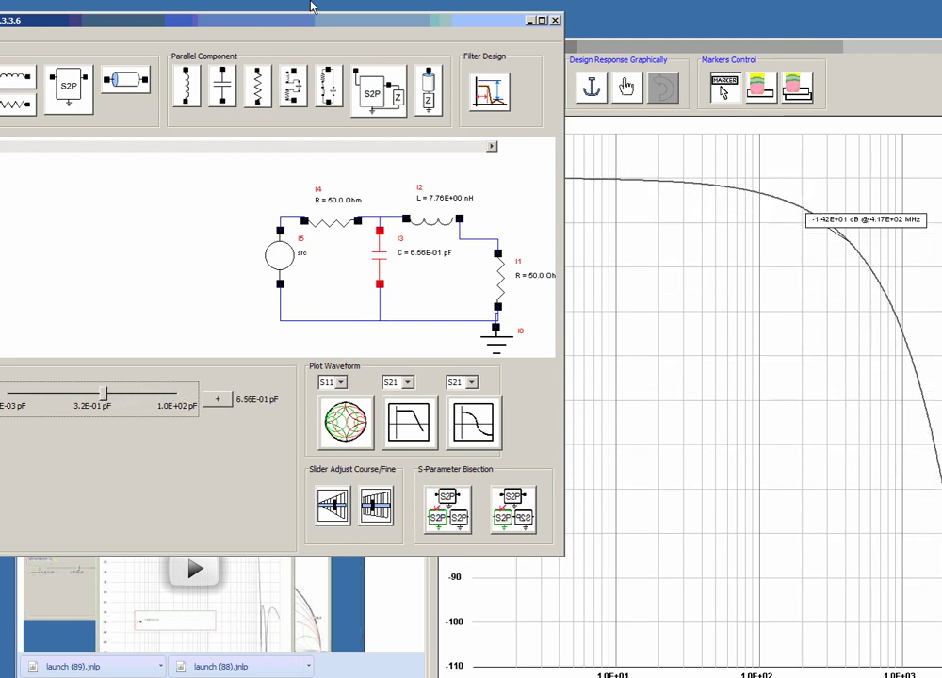
drag(316, 23, 450, 21)
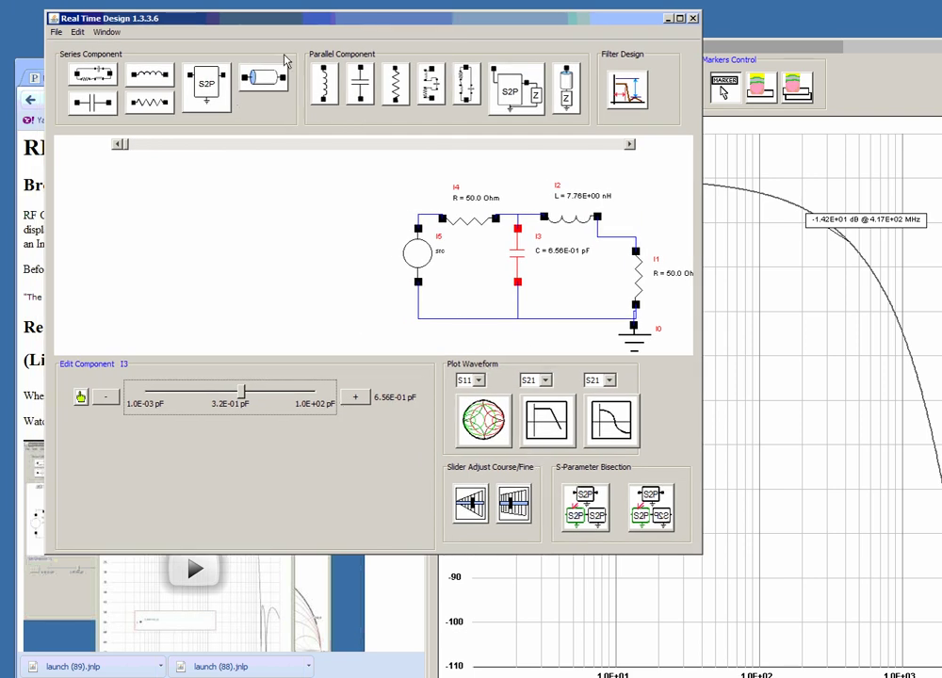
Export the circuit's S-parameters with File > Save S2P as simple.s2p in Documents
click(58, 34)
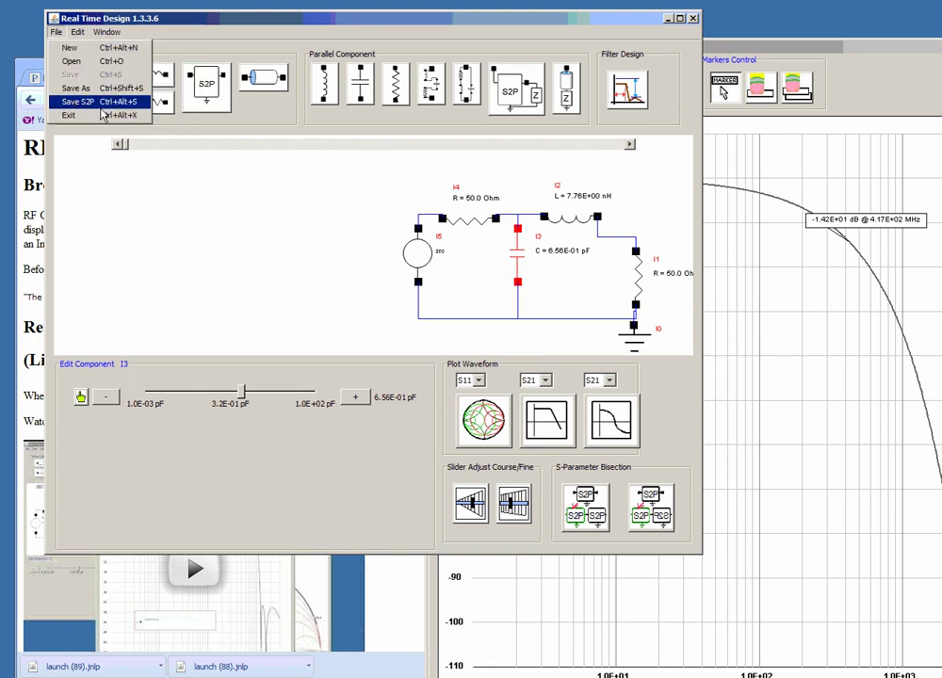
click(101, 106)
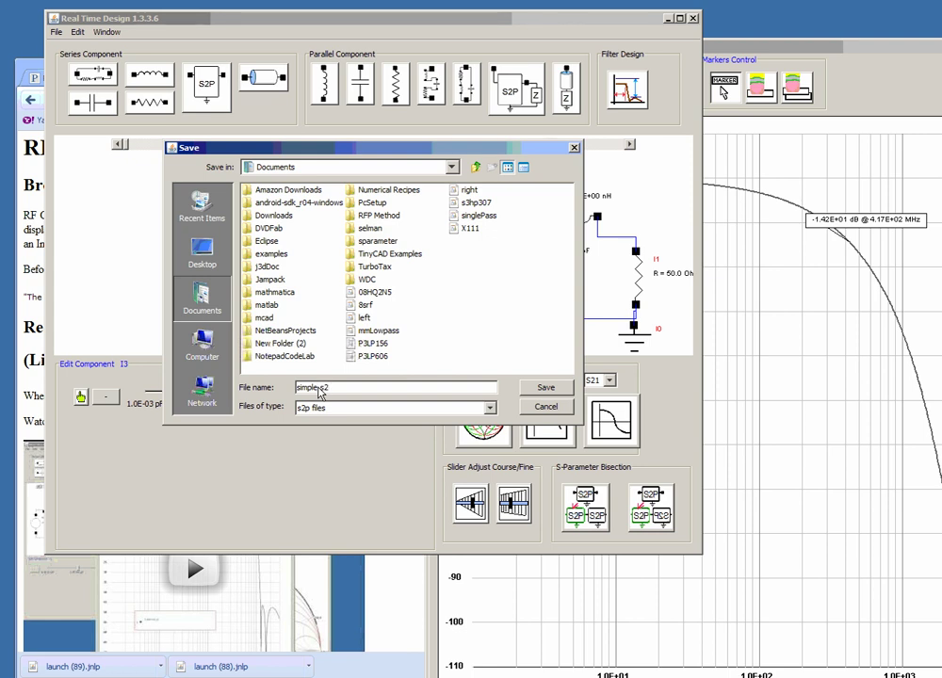
text(simple.s2p)
click(544, 387)
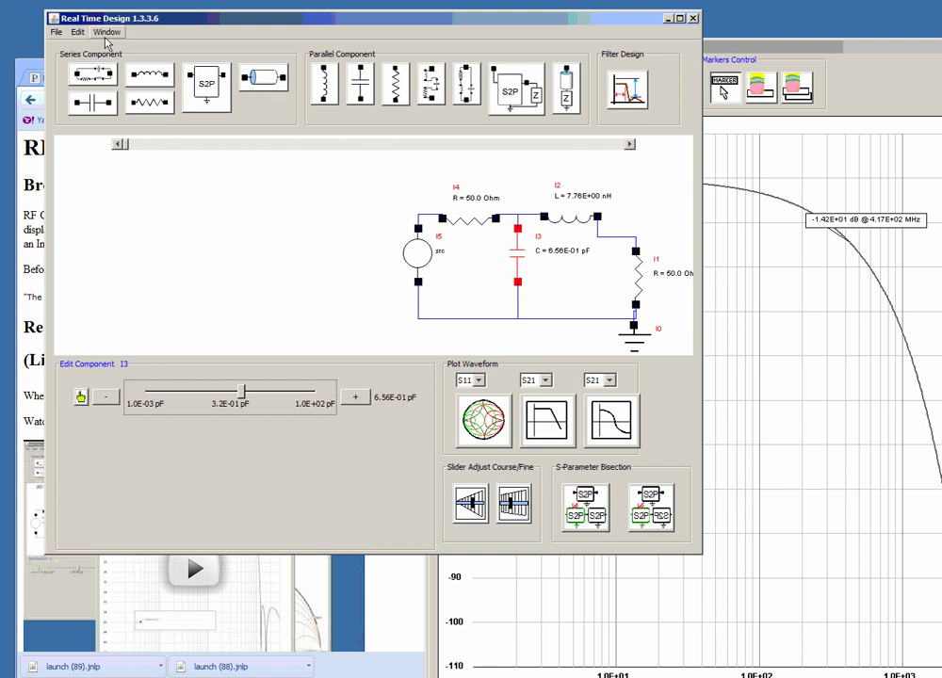
click(57, 36)
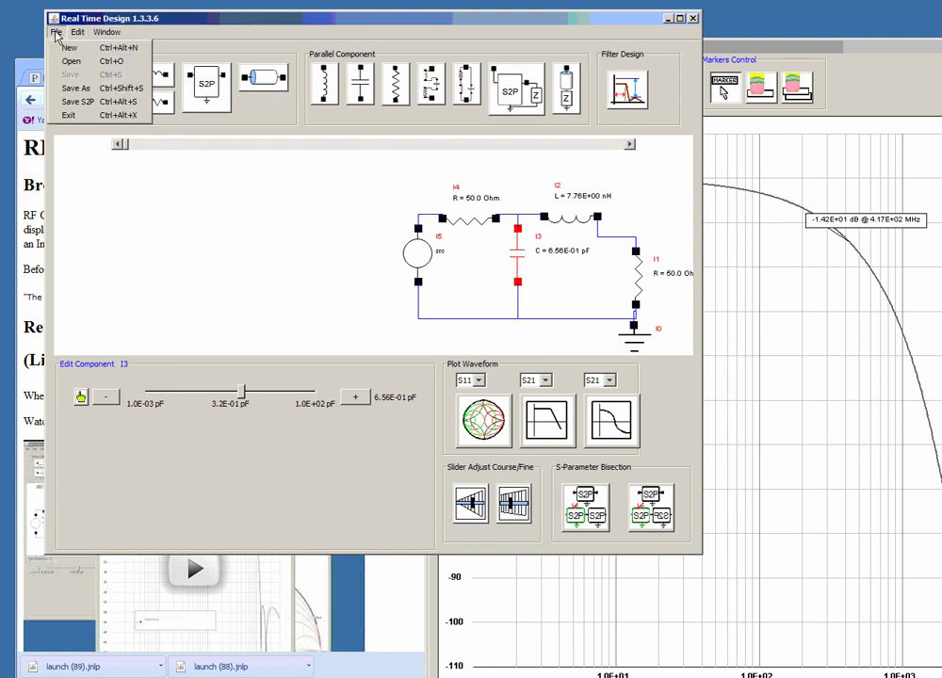
Save the schematic as simple.sch and shift the design window slightly left
click(75, 88)
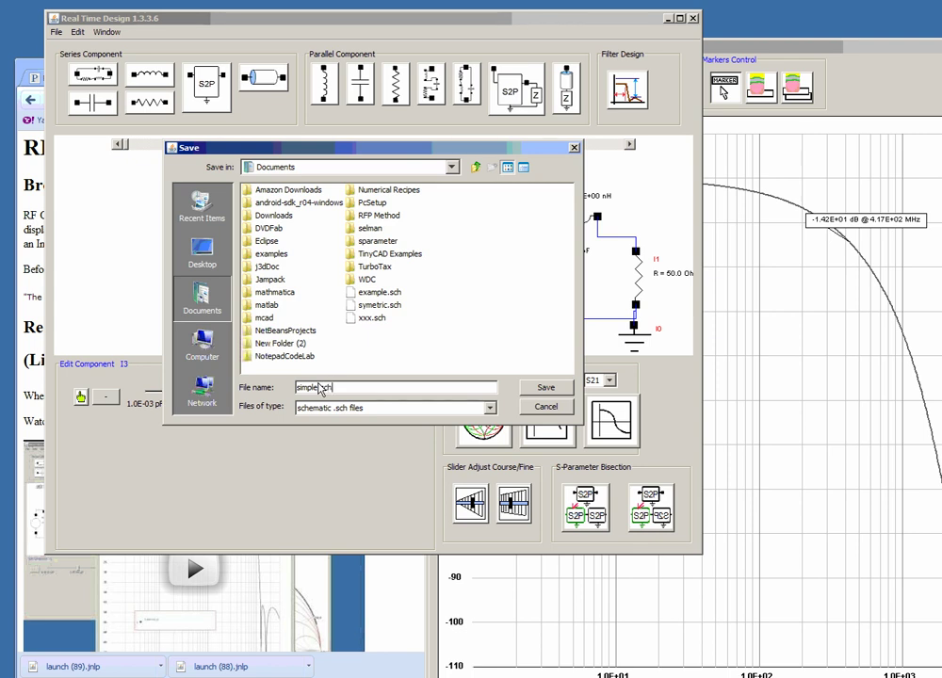
click(545, 387)
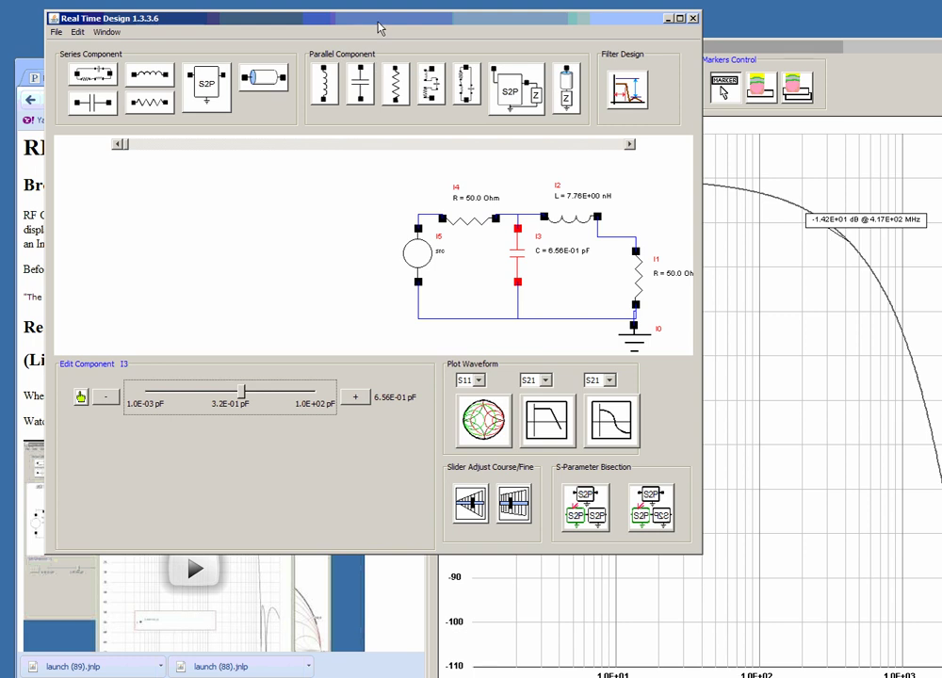
drag(377, 21, 363, 41)
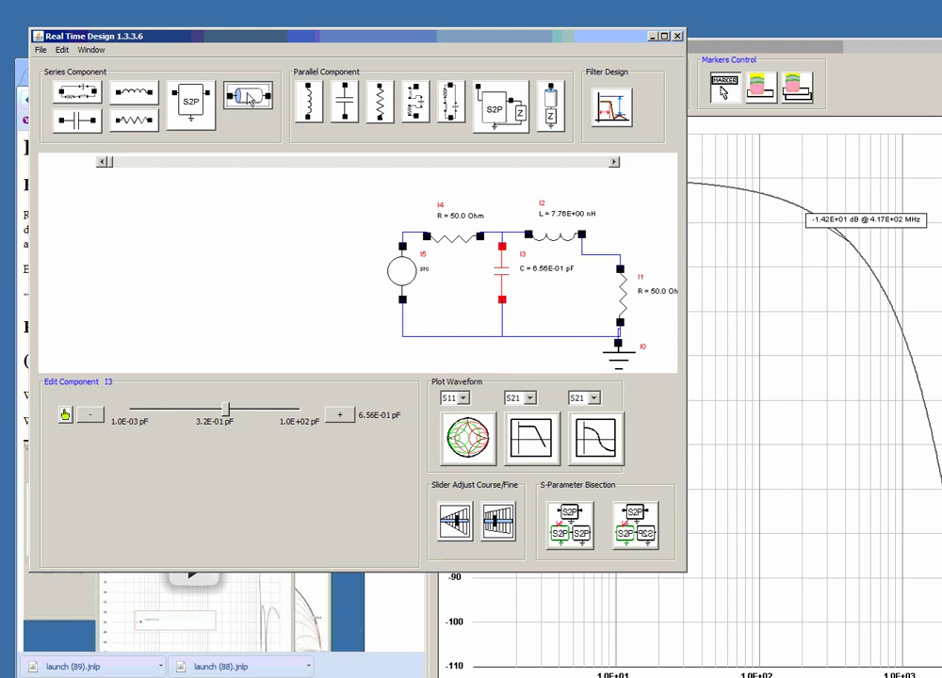
Insert a 49.952-ohm series transmission line after the 50-ohm resistor, length 3.29E-01 mm
click(249, 99)
drag(90, 184, 466, 235)
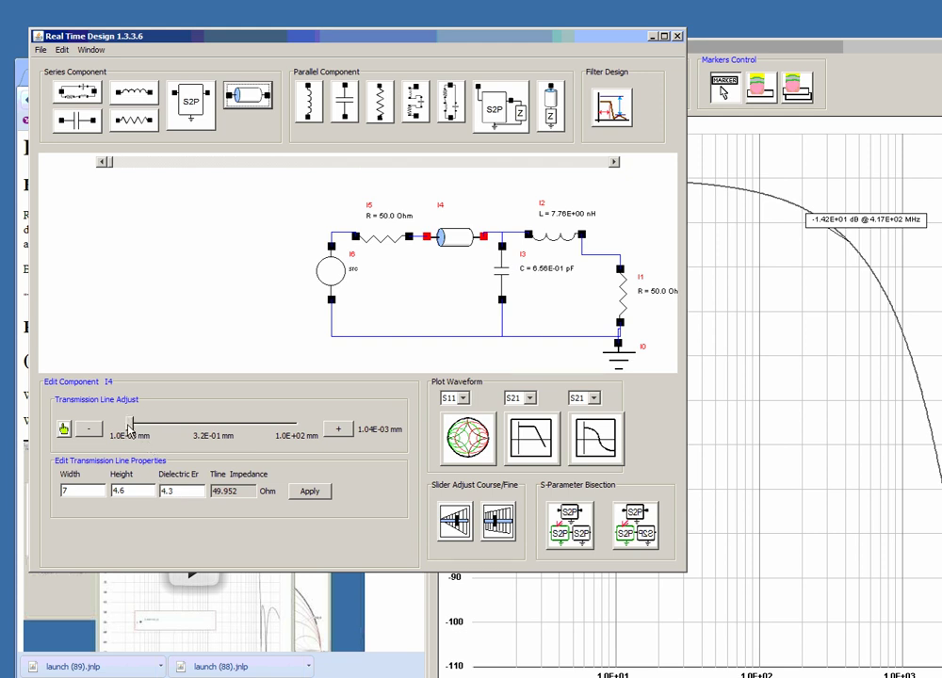
mouse_move(130, 426)
mouse_down()
mouse_move(287, 435)
mouse_move(214, 430)
mouse_up()
click(920, 57)
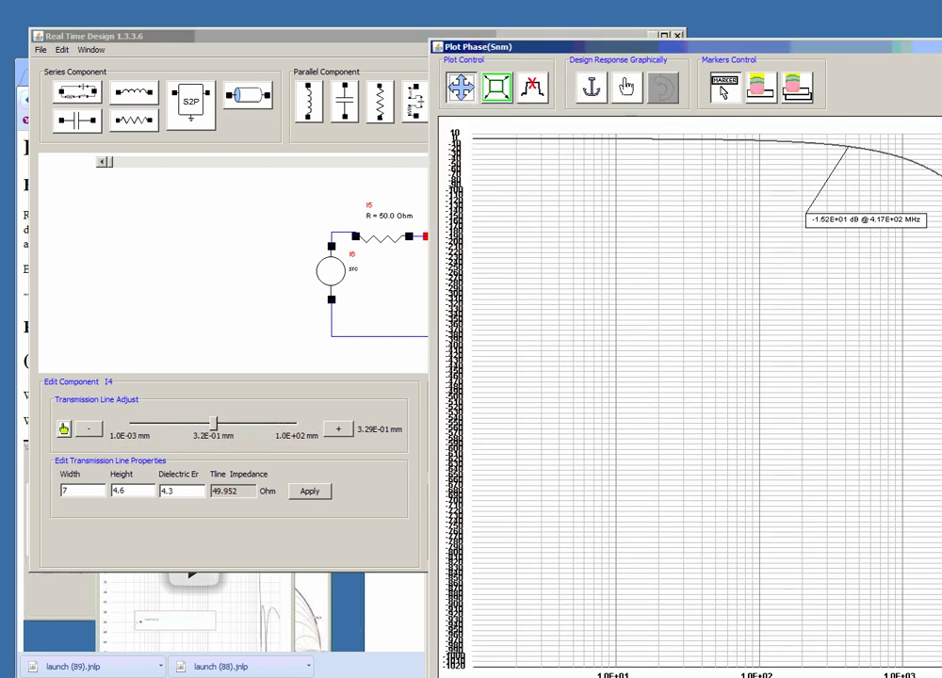
Bring up the Smith chart and lengthen transmission line I4 to 4.82E+01 mm
drag(939, 52, 896, 75)
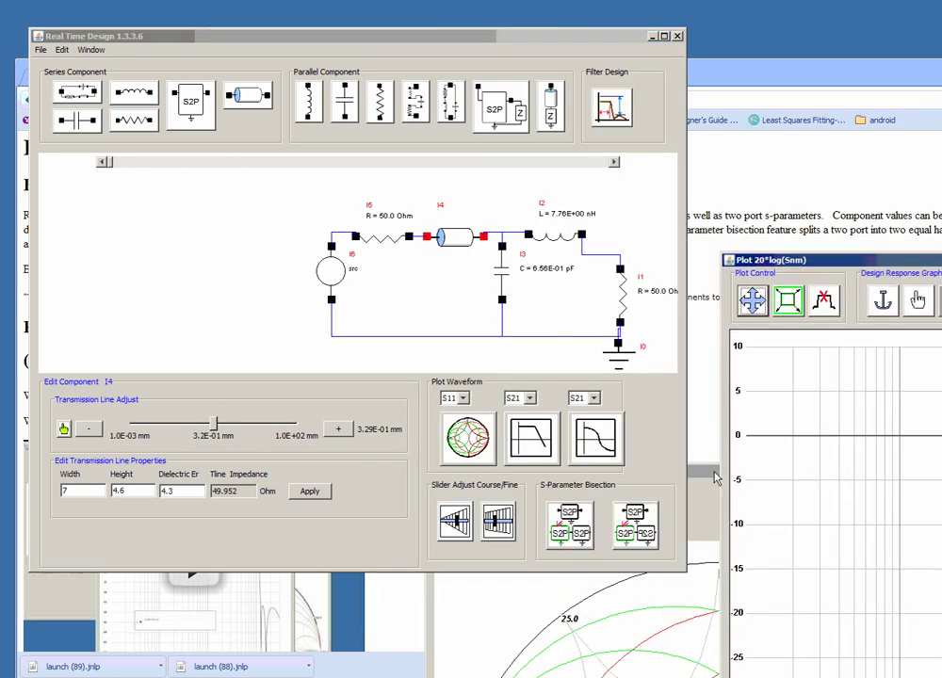
drag(872, 344, 883, 30)
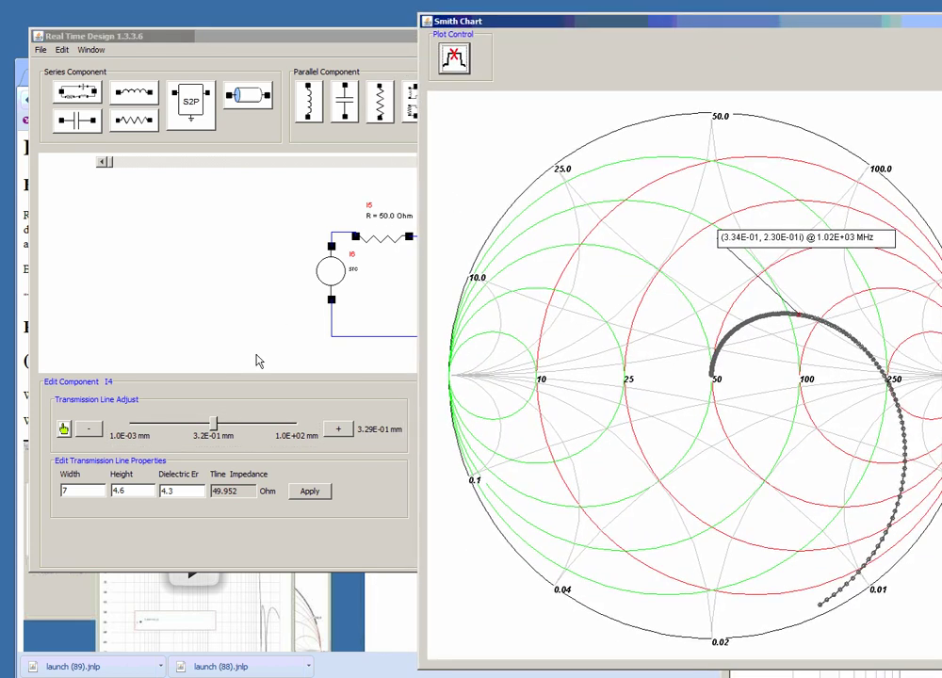
drag(215, 424, 290, 441)
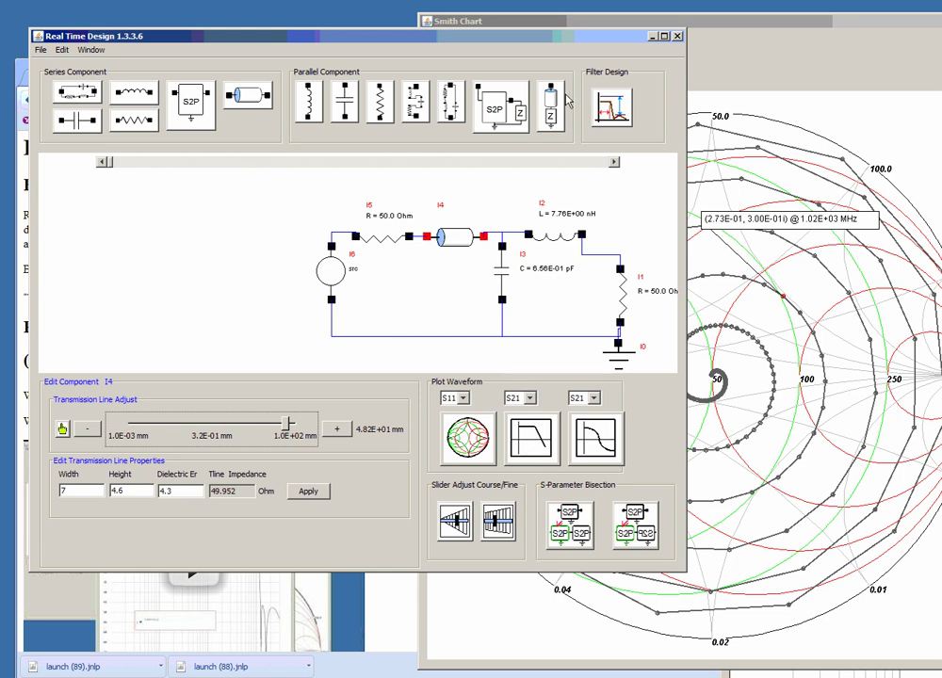
Place an open-terminated shunt stub I2 (1.04E-03 mm) between the inductor and load resistor R1
click(429, 87)
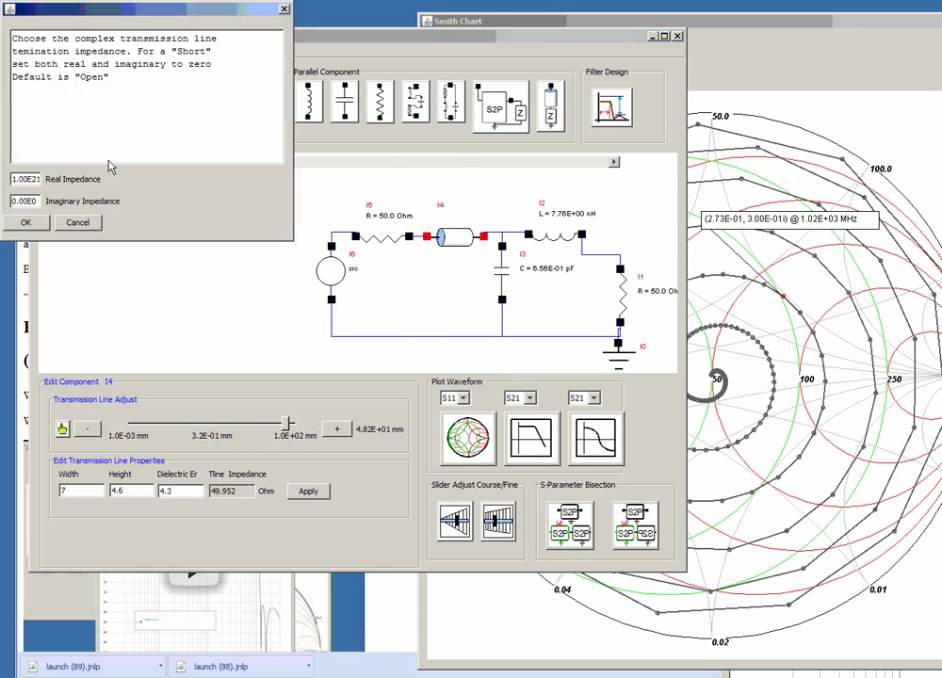
click(32, 225)
drag(74, 249, 586, 271)
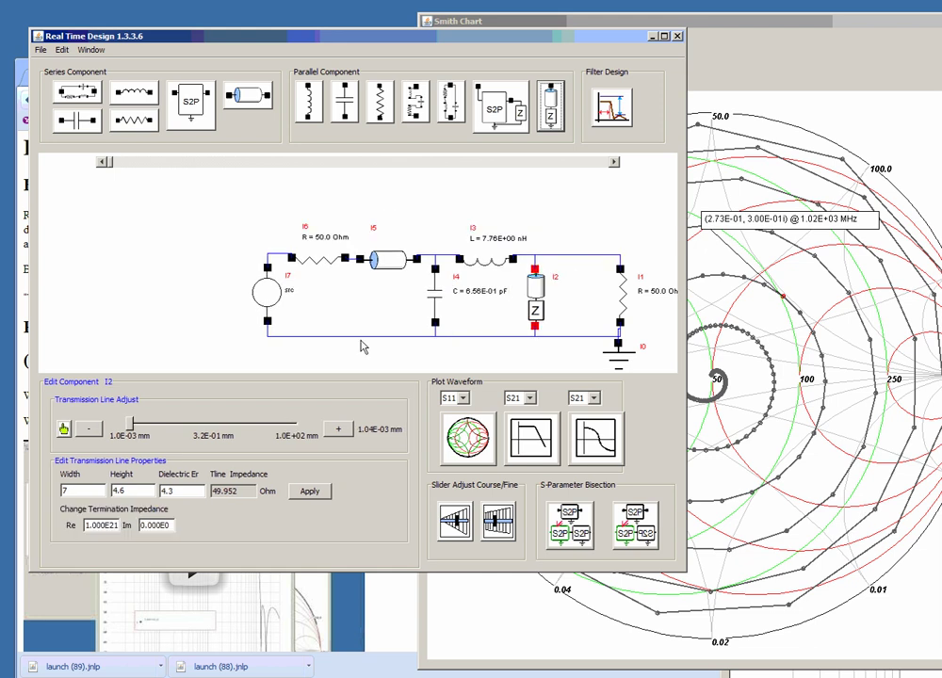
Raise stub I2's slider range a decade to 1.0E+03 mm and set its length to 7.08E+00 mm
drag(130, 427, 289, 434)
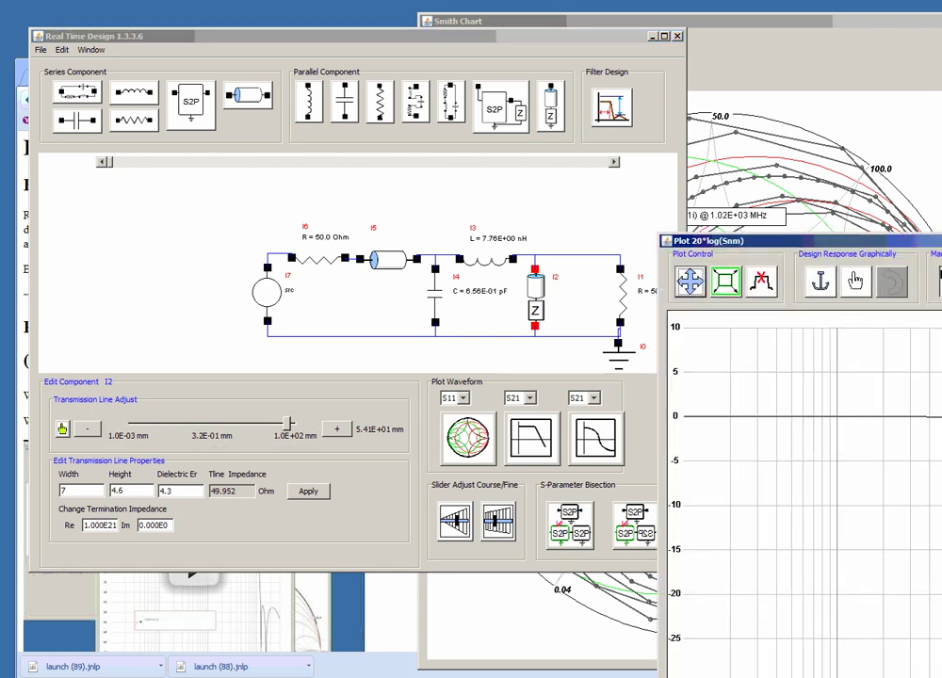
drag(763, 243, 481, 109)
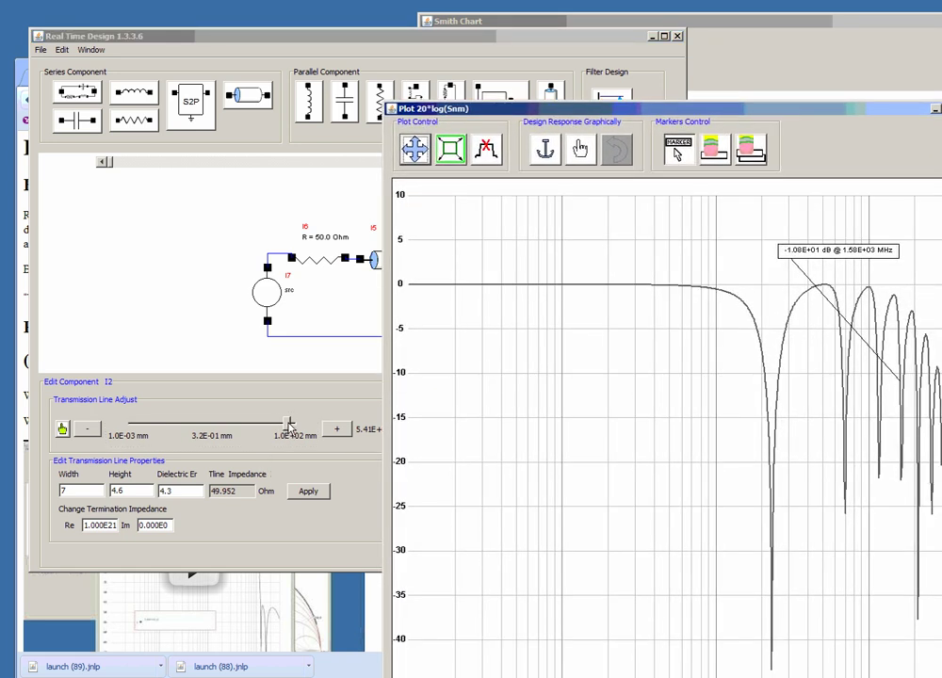
drag(289, 425, 341, 429)
click(337, 428)
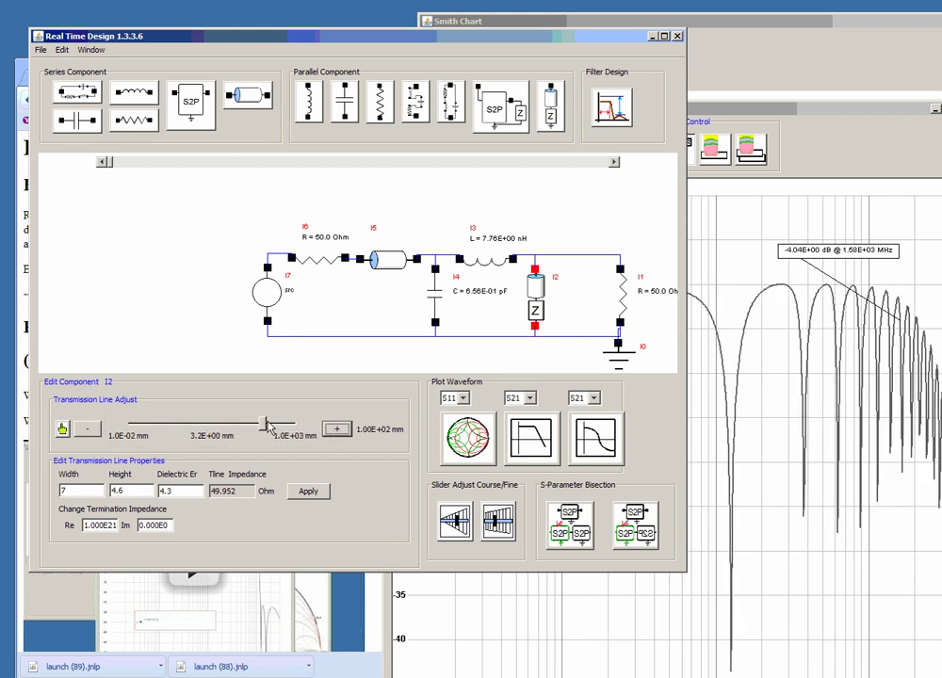
drag(270, 428, 225, 426)
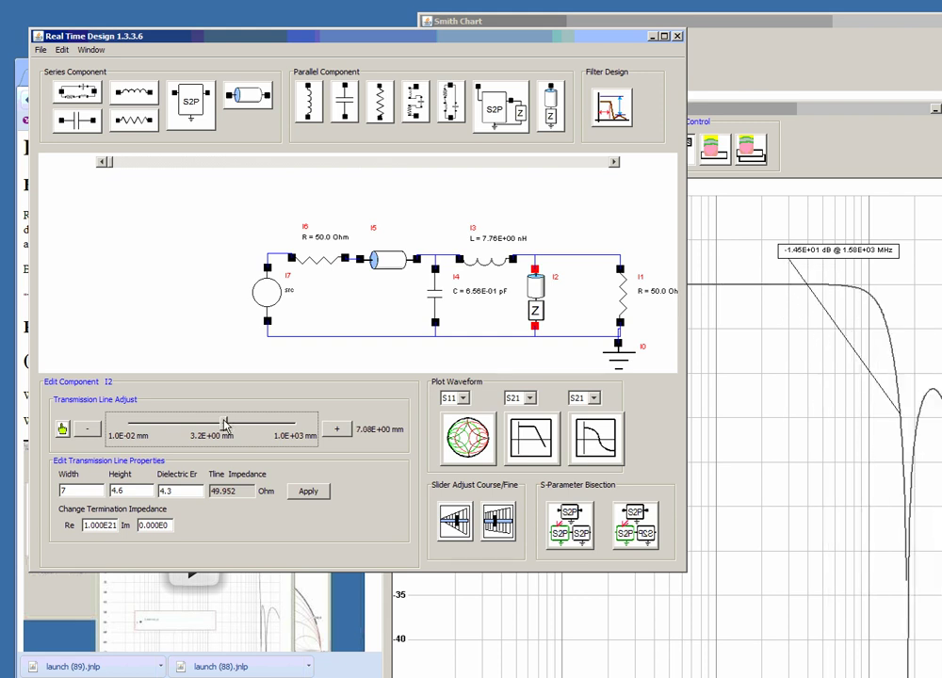
Switch the inductance display unit to mH through Edit > Units > Inductance
click(63, 50)
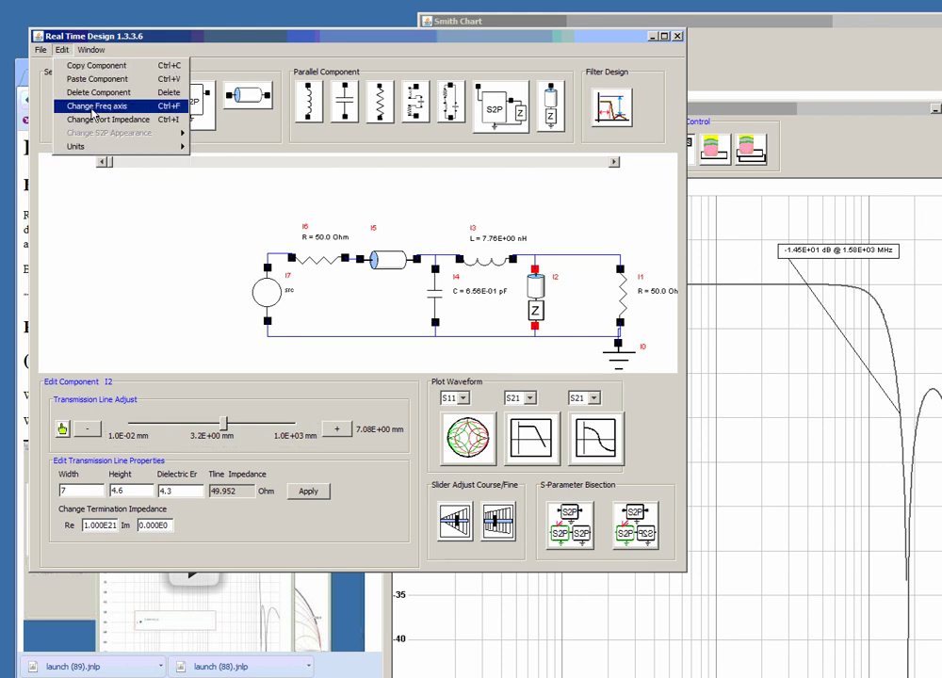
mouse_move(99, 146)
mouse_move(201, 149)
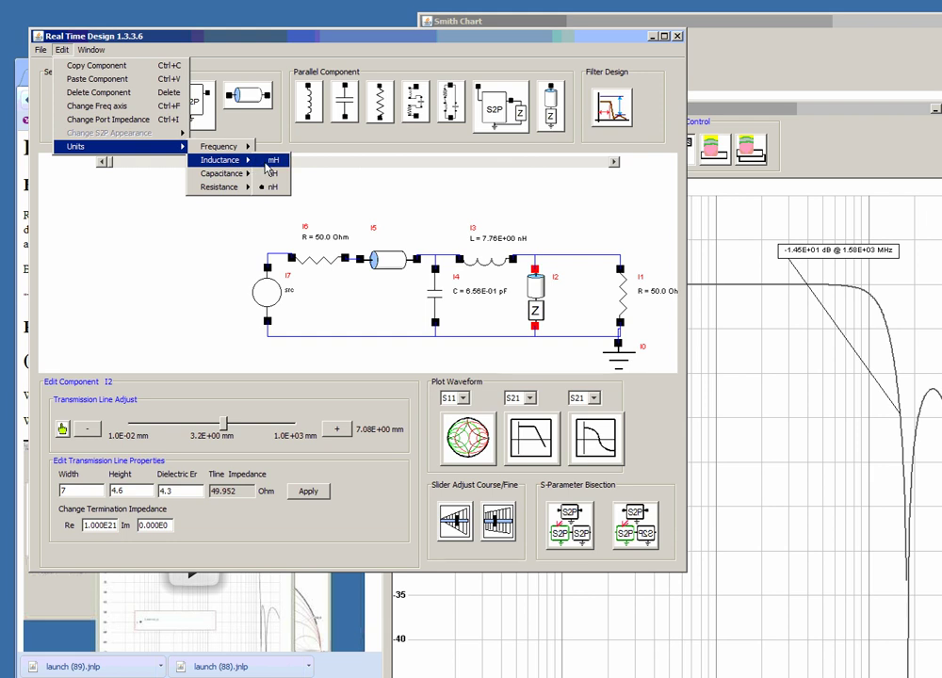
click(272, 162)
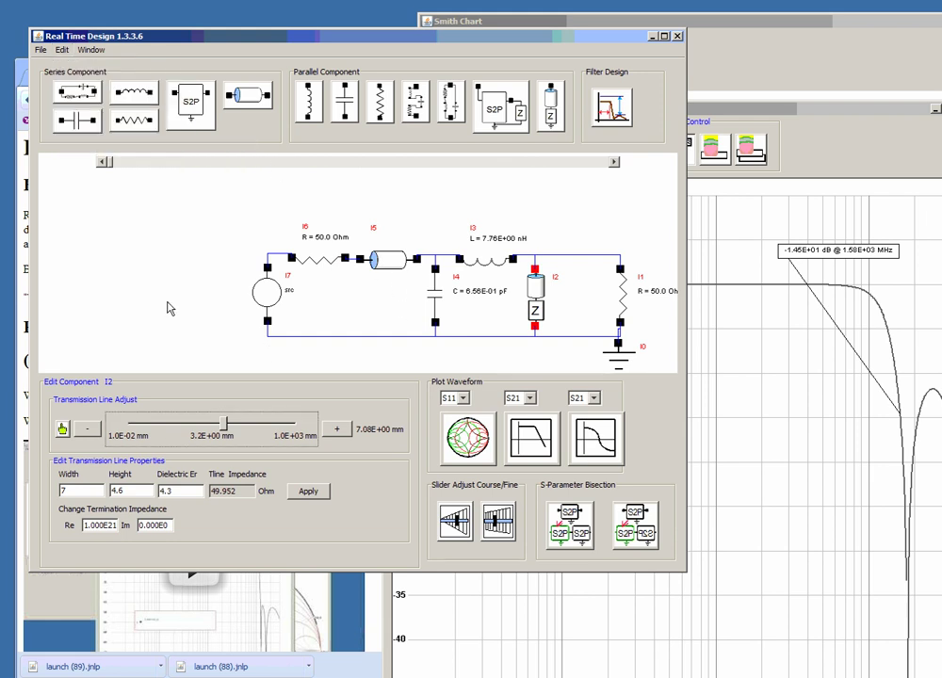
Lower shunt capacitor I4 from 6.56E-01 pF to 5.62E-01 pF
click(493, 265)
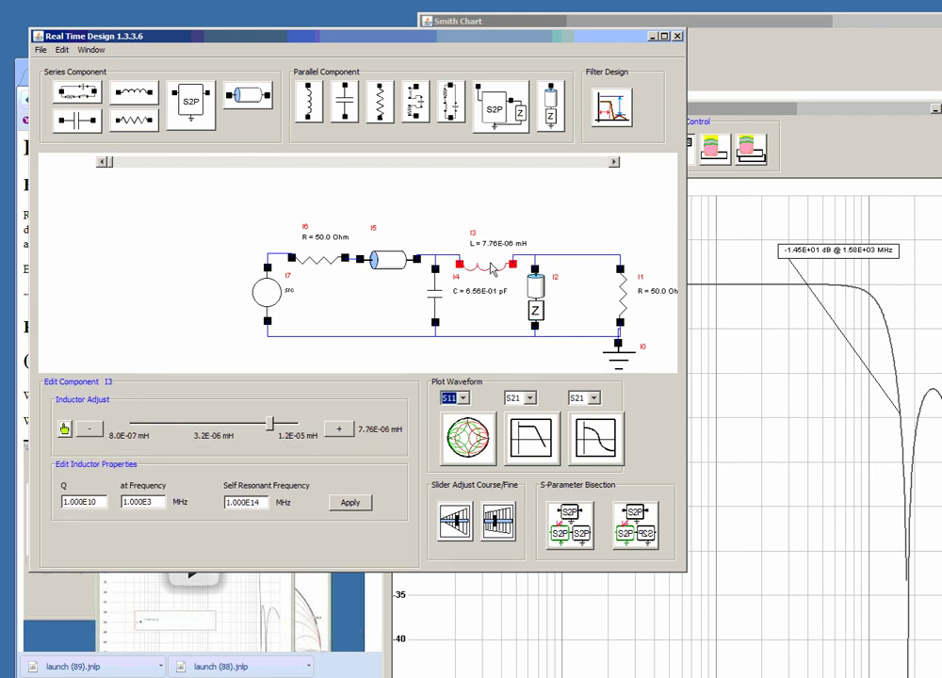
click(433, 294)
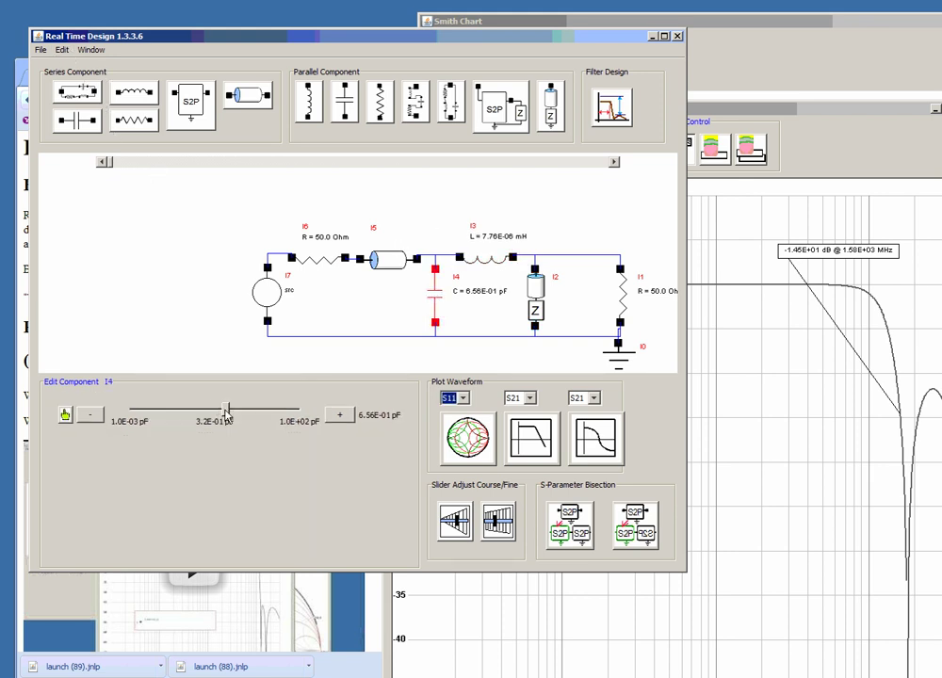
mouse_move(226, 410)
mouse_down()
mouse_move(177, 418)
mouse_move(294, 415)
mouse_move(224, 413)
mouse_up()
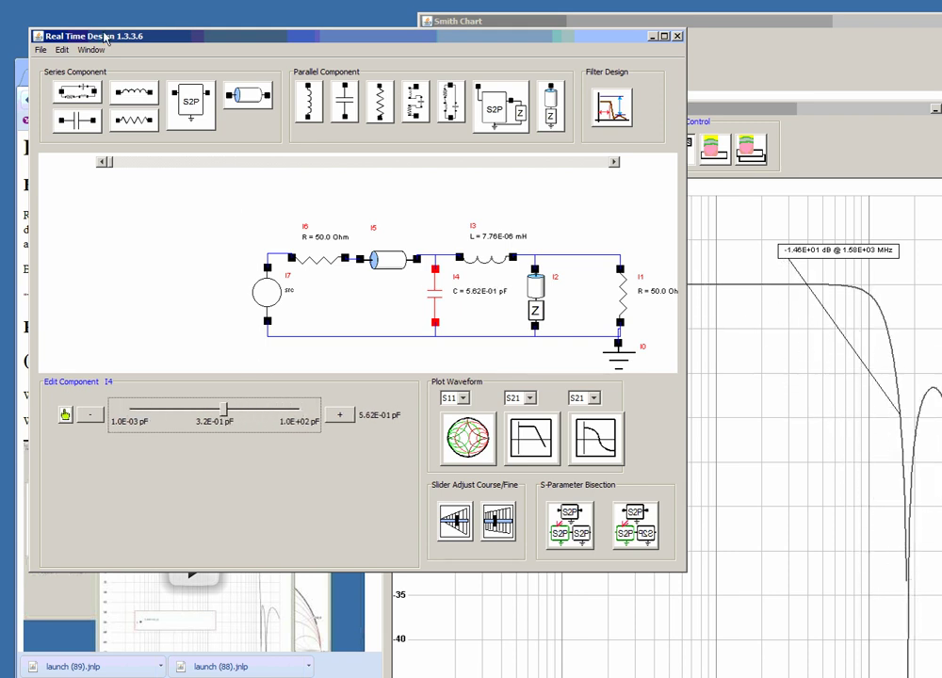
Set the port impedance to 100 ohms so source and load resistors read 100.0 Ohm
click(60, 49)
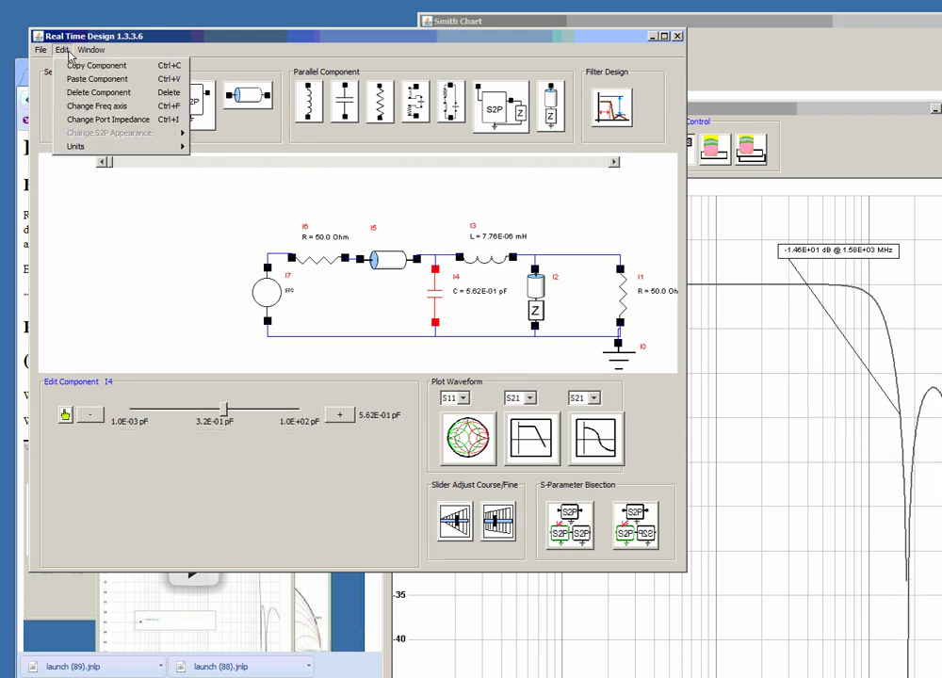
click(98, 121)
double_click(32, 181)
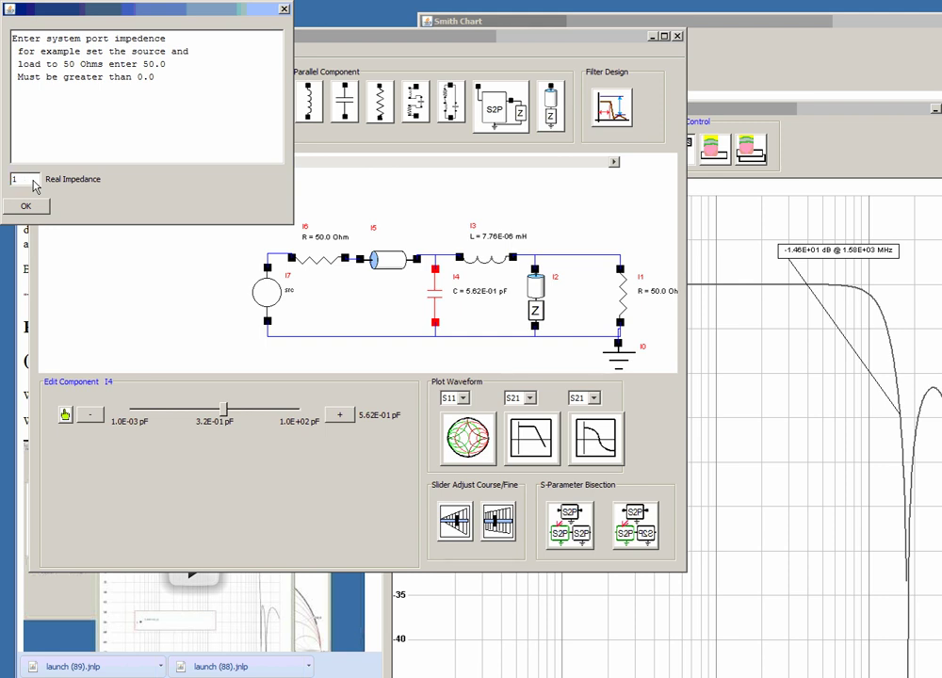
click(26, 206)
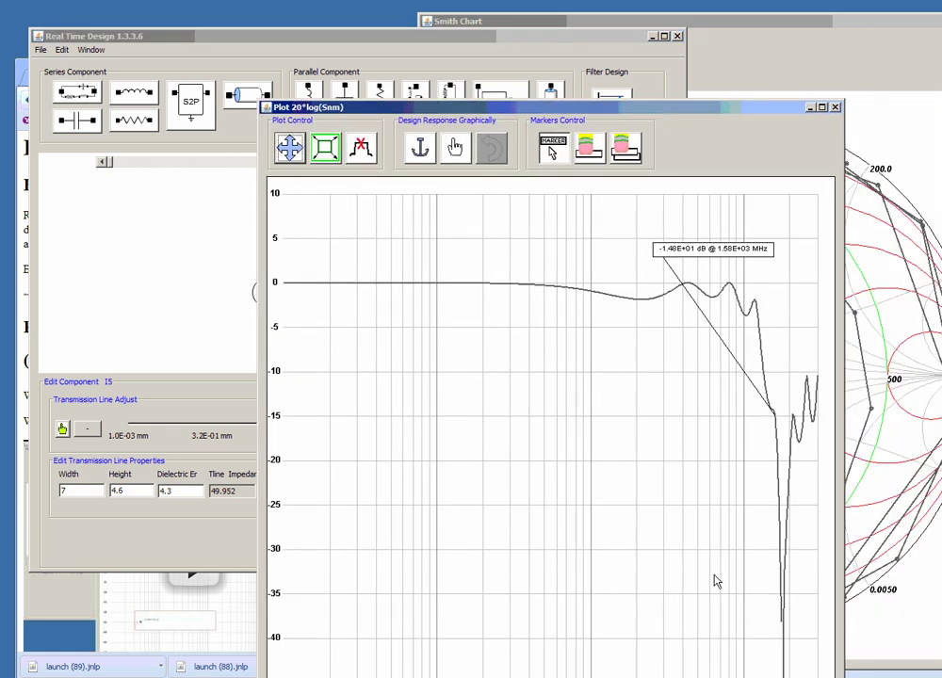
Move the magnitude plot up-left and alternate it with the circuit window in front
drag(702, 112, 676, 86)
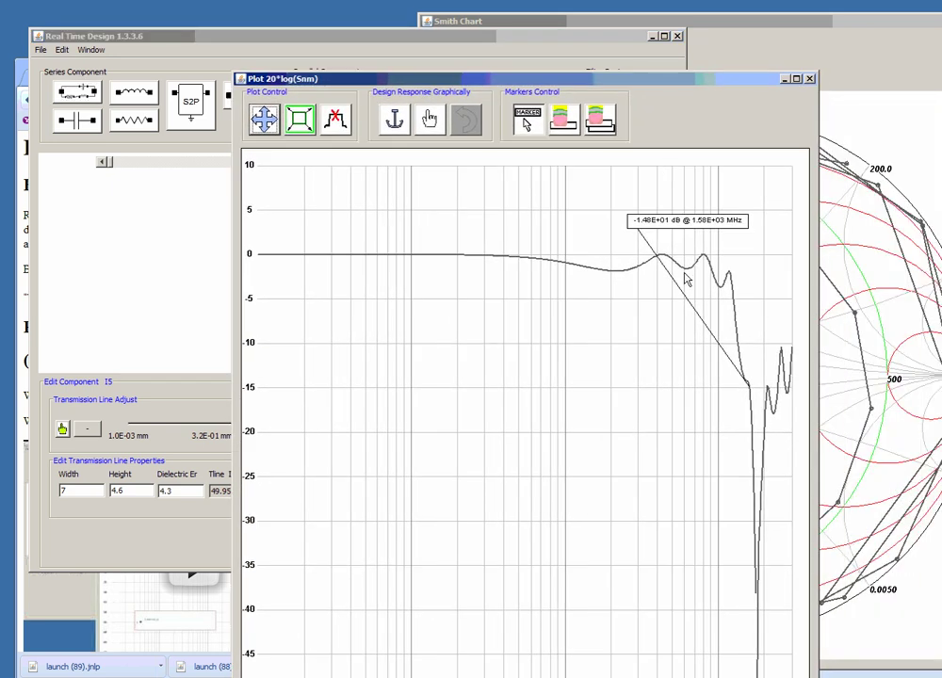
click(316, 40)
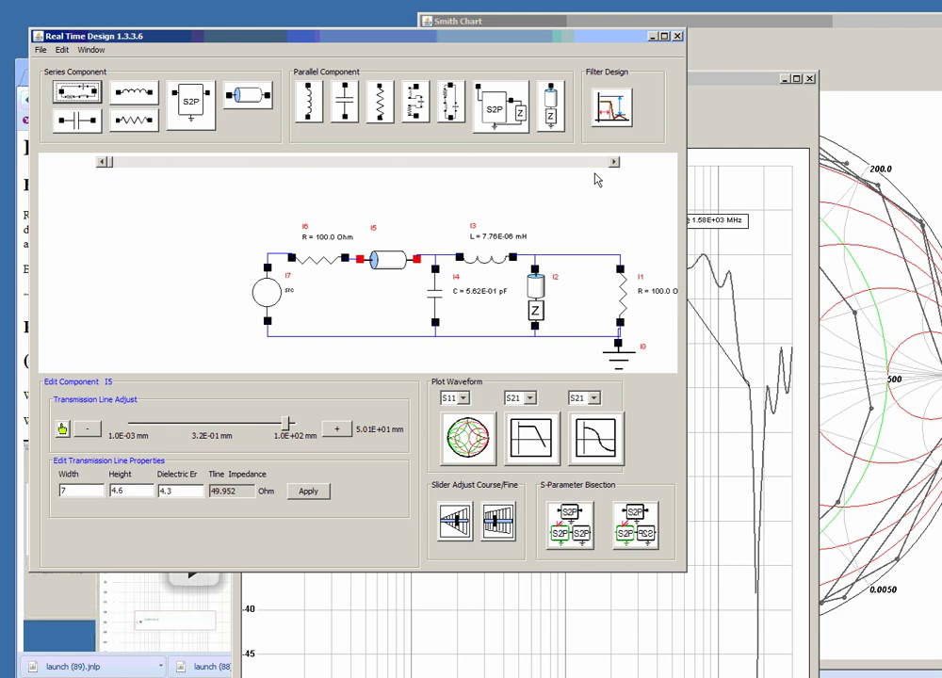
click(734, 79)
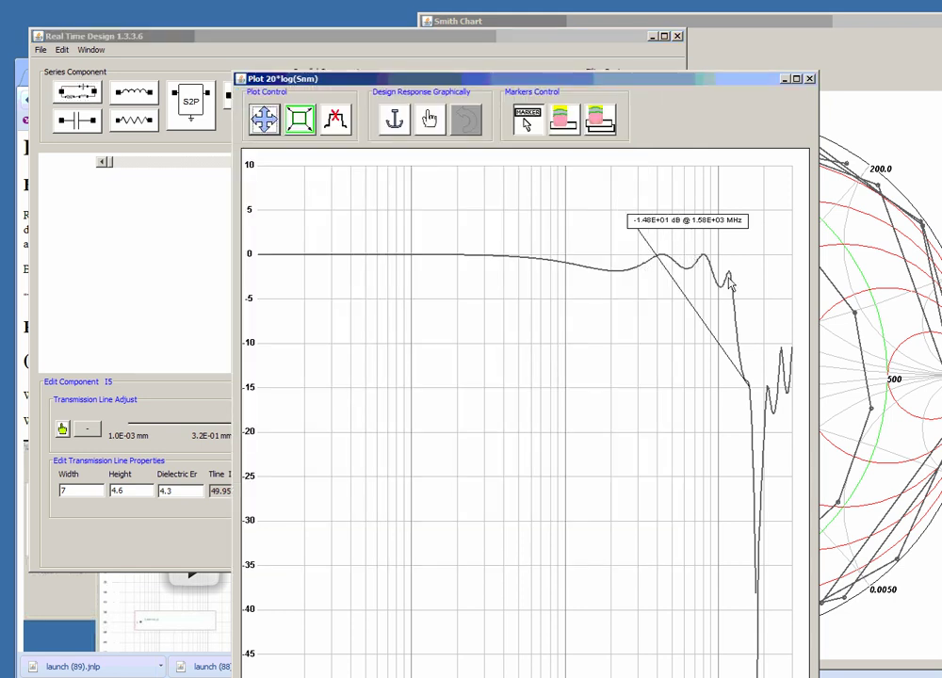
click(351, 36)
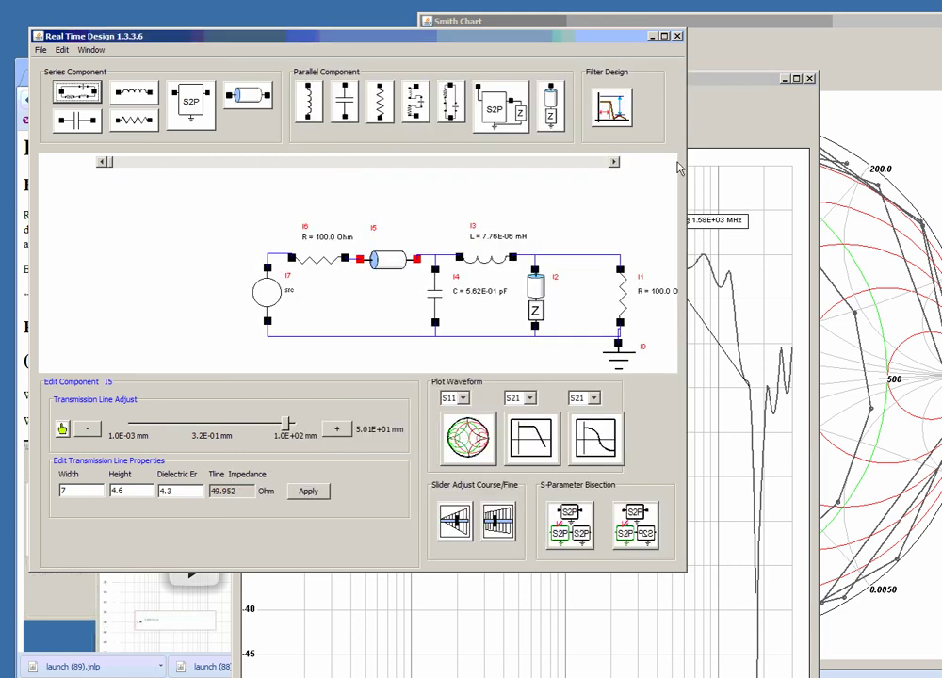
click(718, 81)
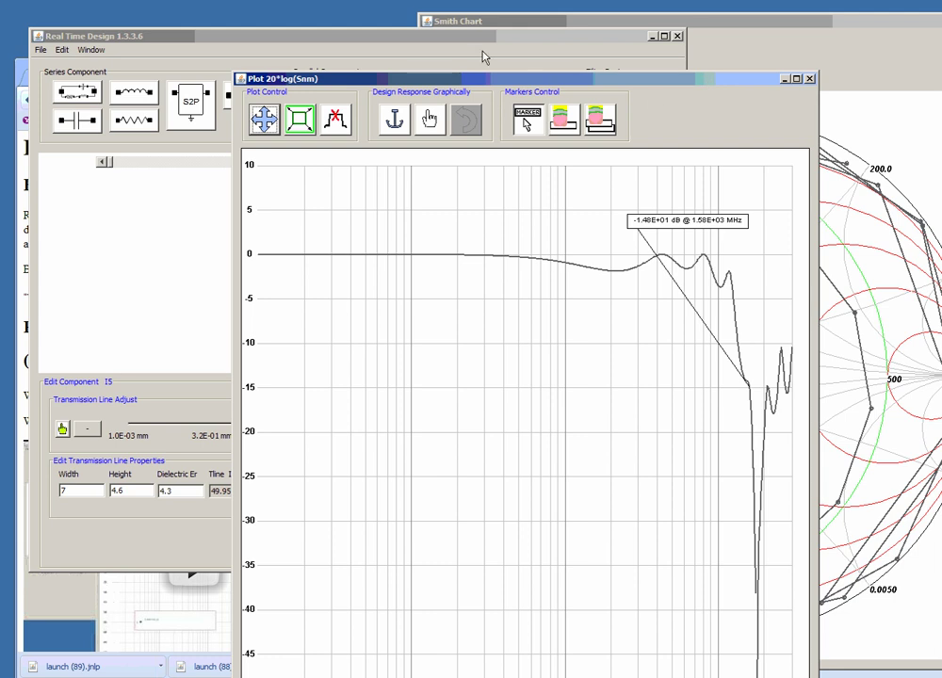
click(474, 49)
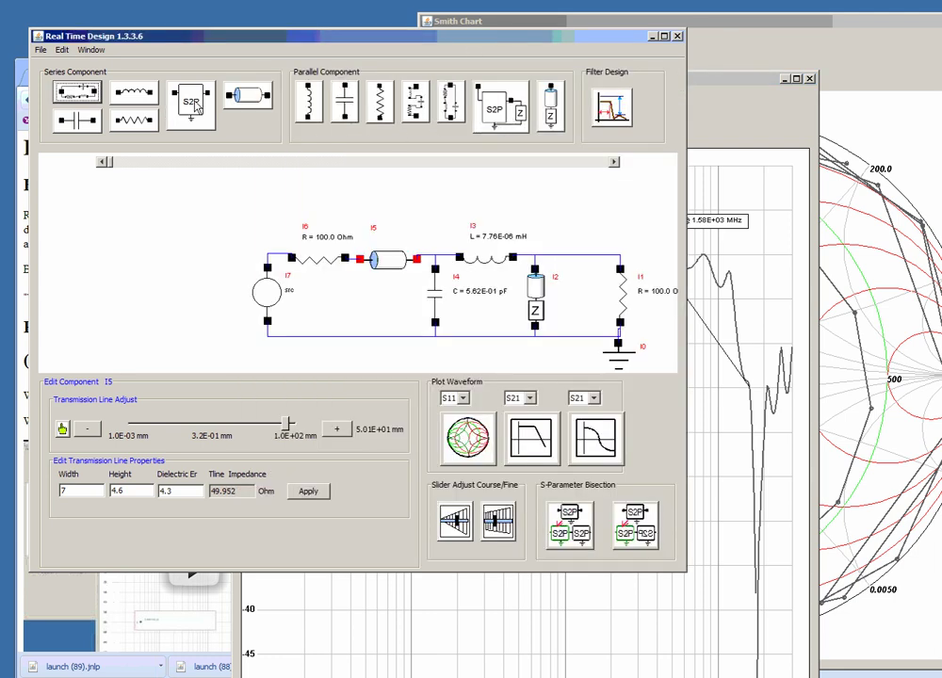
Load s3hp307.S2P with Linear interpolation and place it in series before the load resistor
drag(376, 33, 383, 41)
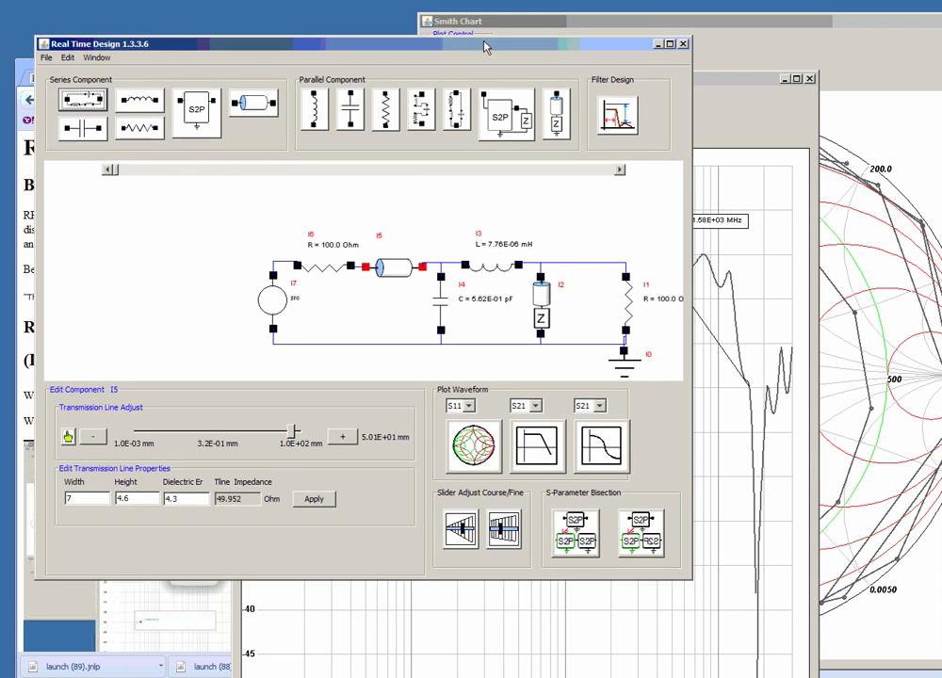
click(198, 114)
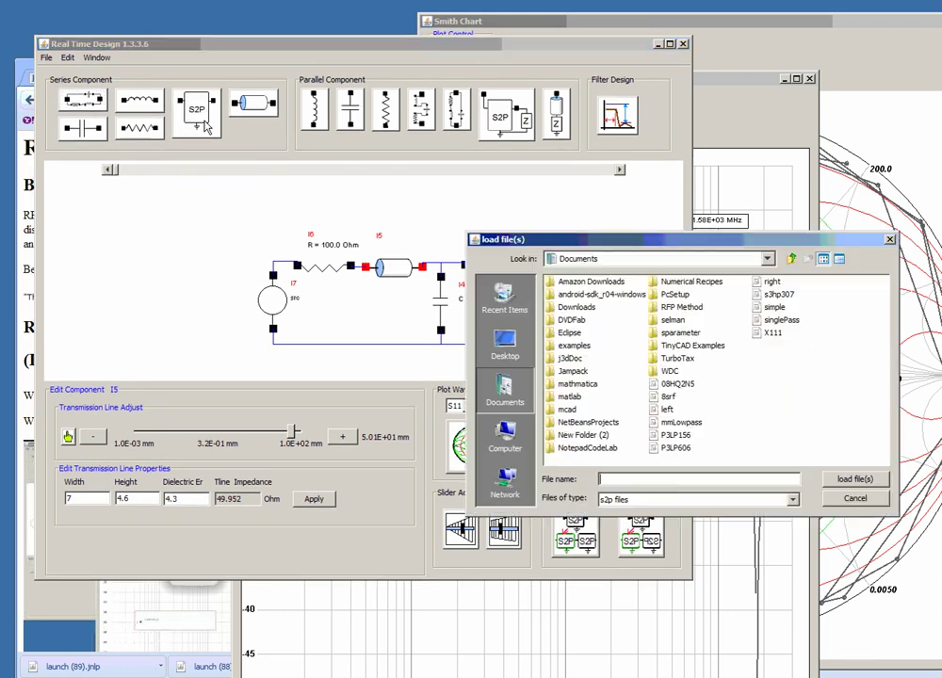
drag(628, 239, 441, 220)
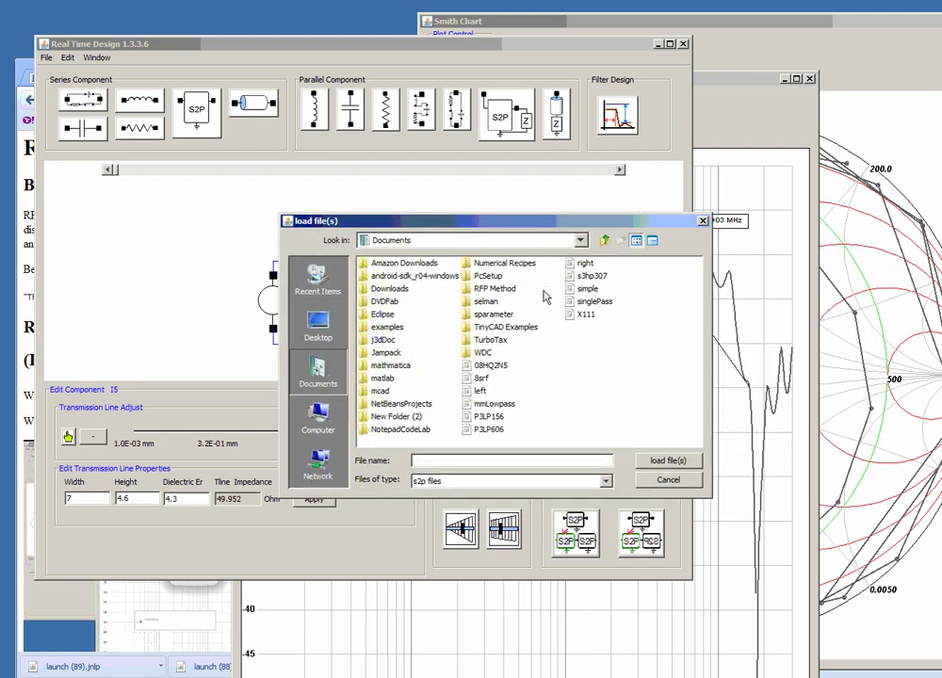
click(591, 275)
click(667, 461)
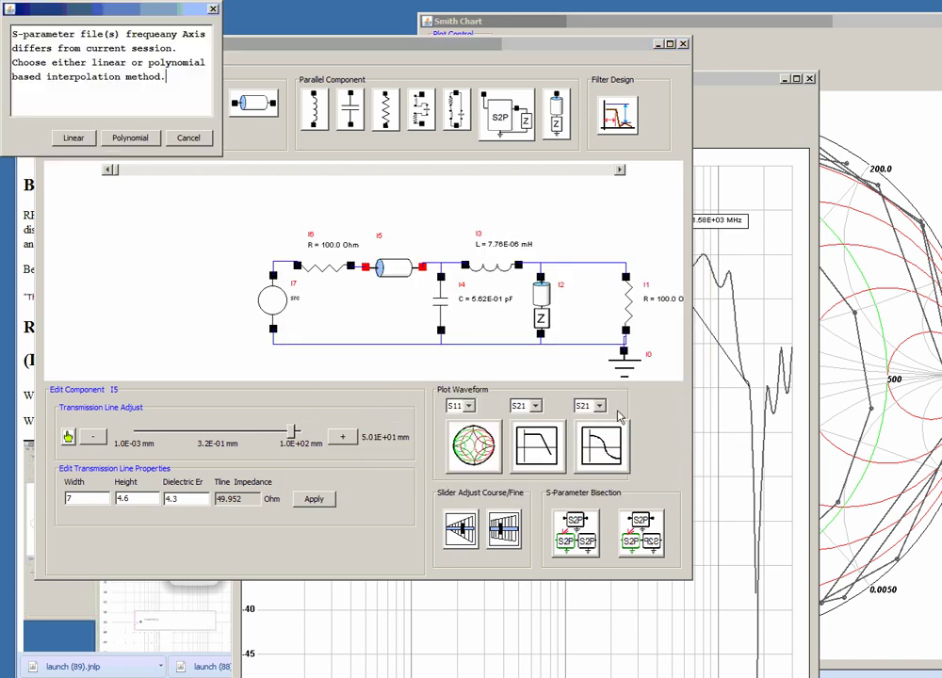
click(74, 138)
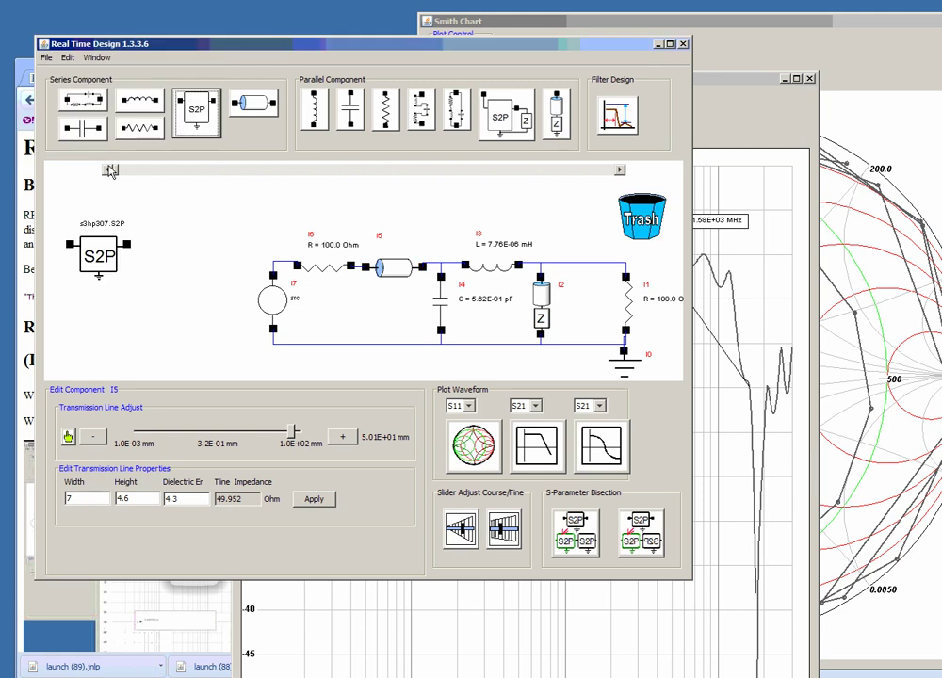
drag(99, 318, 567, 273)
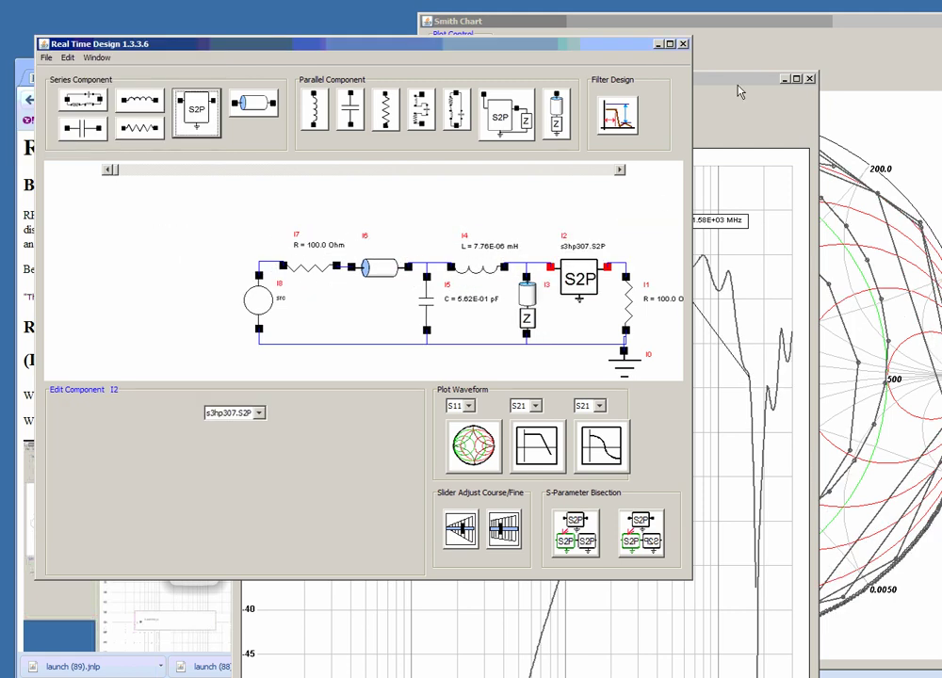
Zoom out the 20*log(Snm) plot and move the marker readout (-1.38E+01 dB at 1.58E+03 MHz) off the curve
click(710, 108)
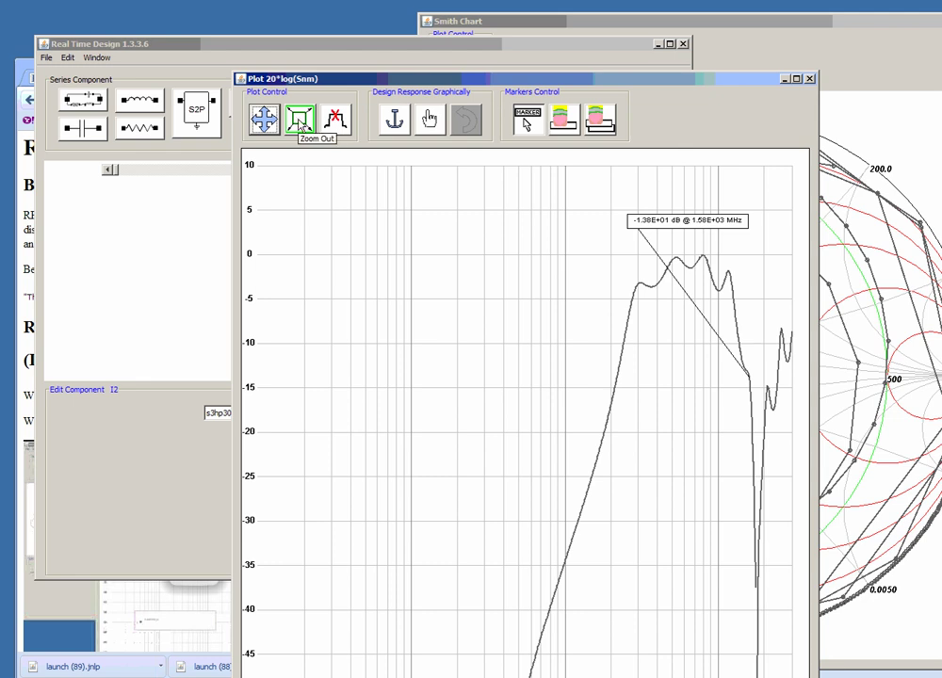
click(301, 121)
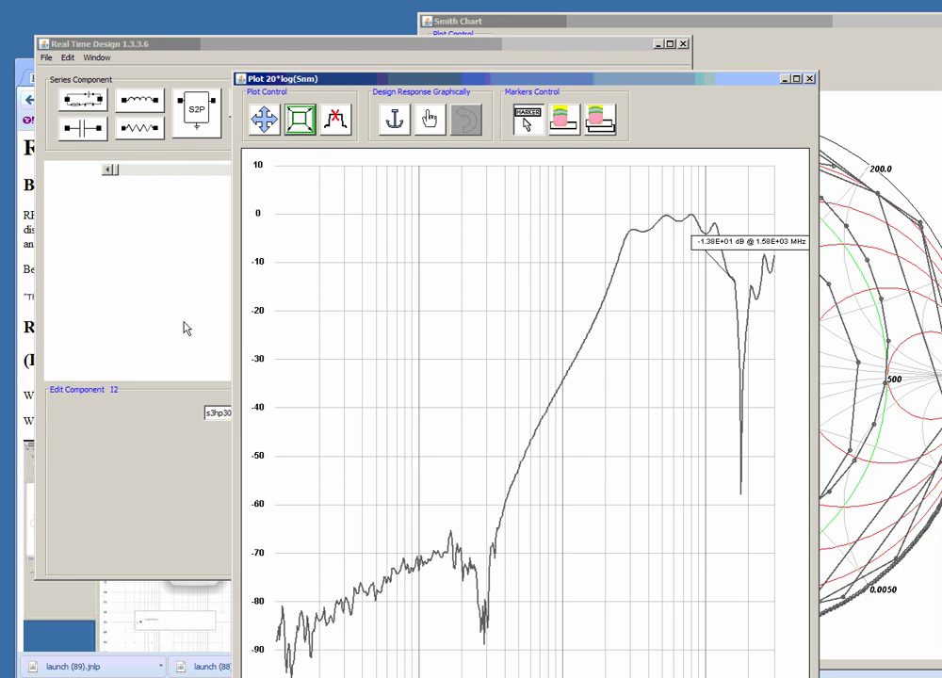
mouse_move(702, 241)
mouse_down()
mouse_move(725, 238)
mouse_move(581, 195)
mouse_move(577, 221)
mouse_up()
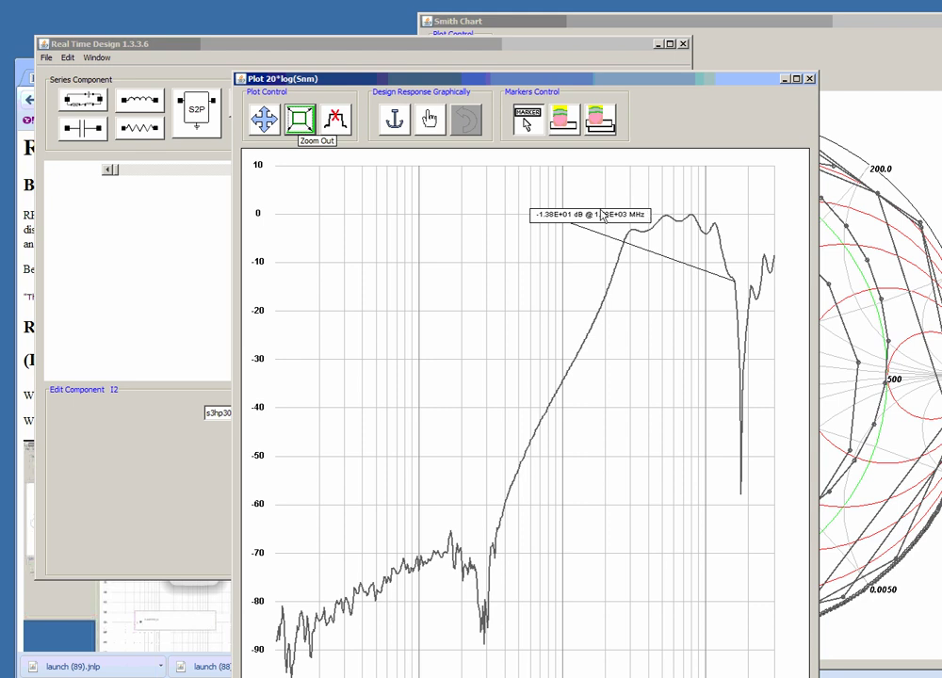
drag(601, 215, 674, 295)
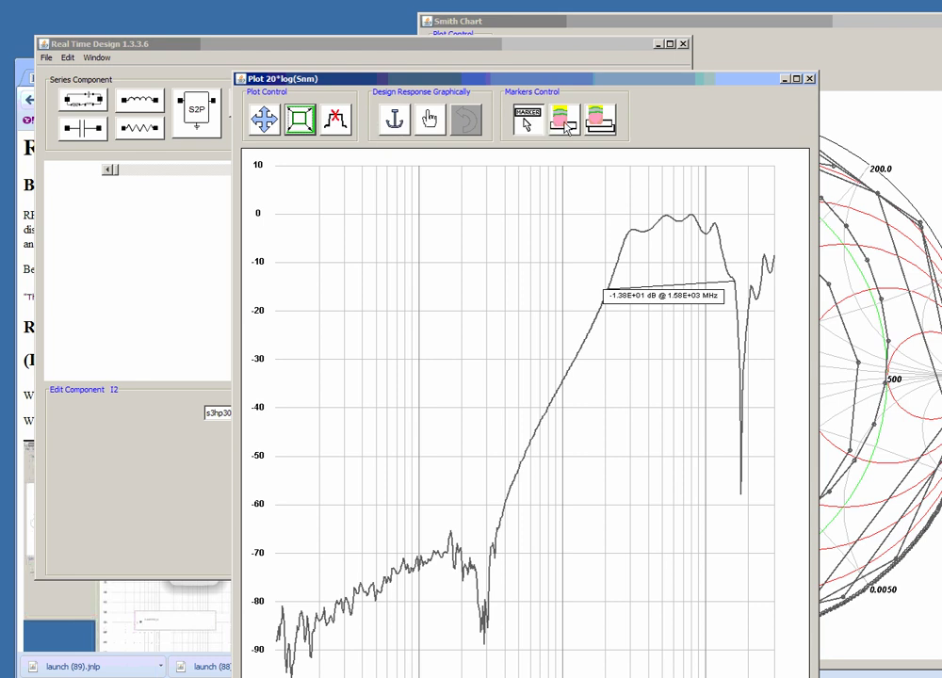
Delete the old marker readout and add S21 markers reading -30.6 dB@117 MHz, -15.1 dB@209 MHz and -3.44 dB@391 MHz
drag(668, 295, 672, 323)
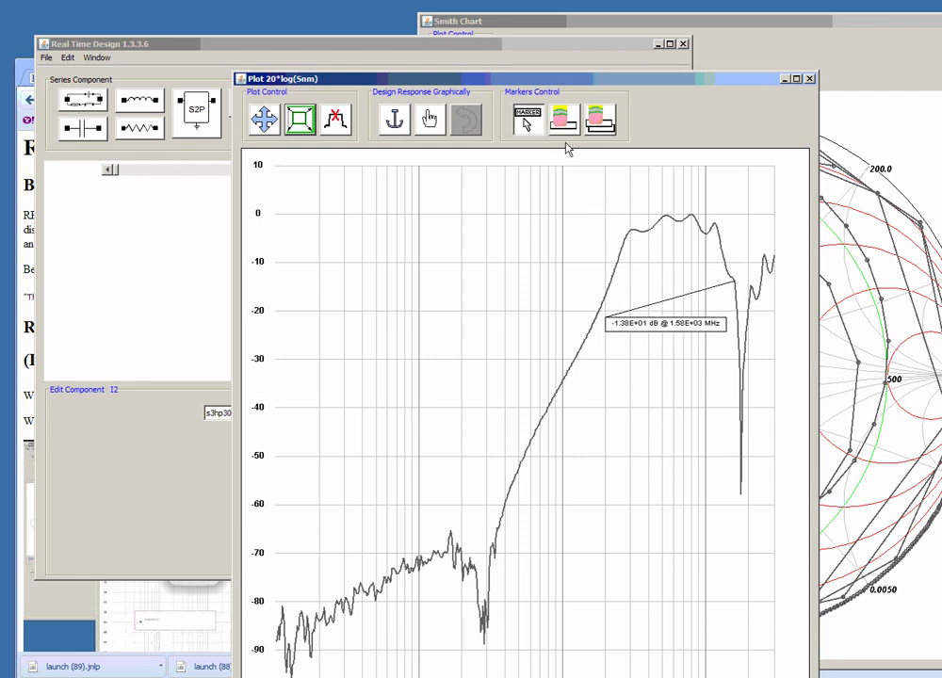
right_click(680, 328)
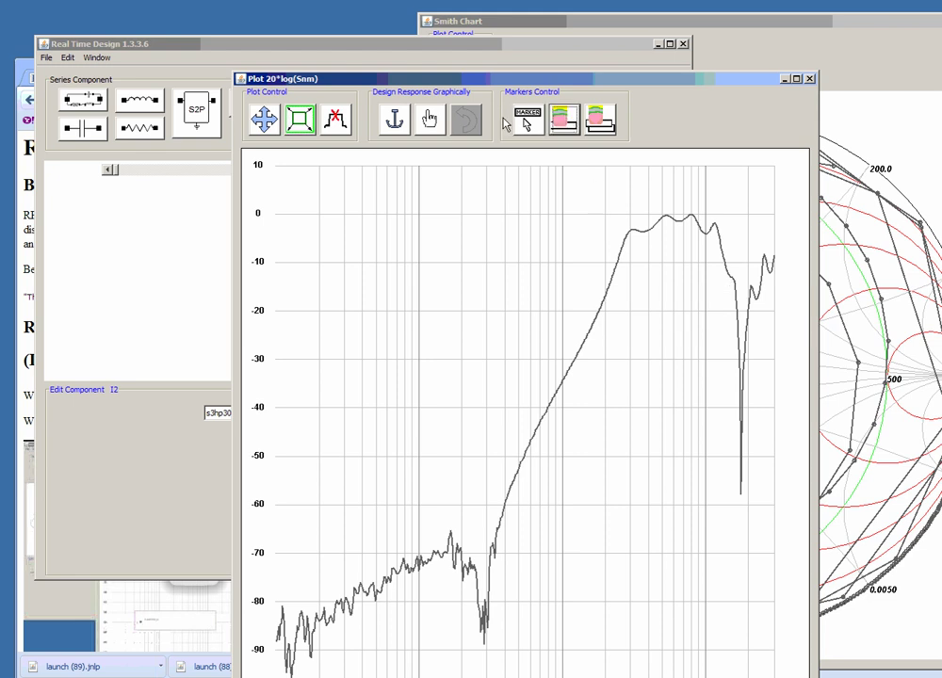
click(525, 120)
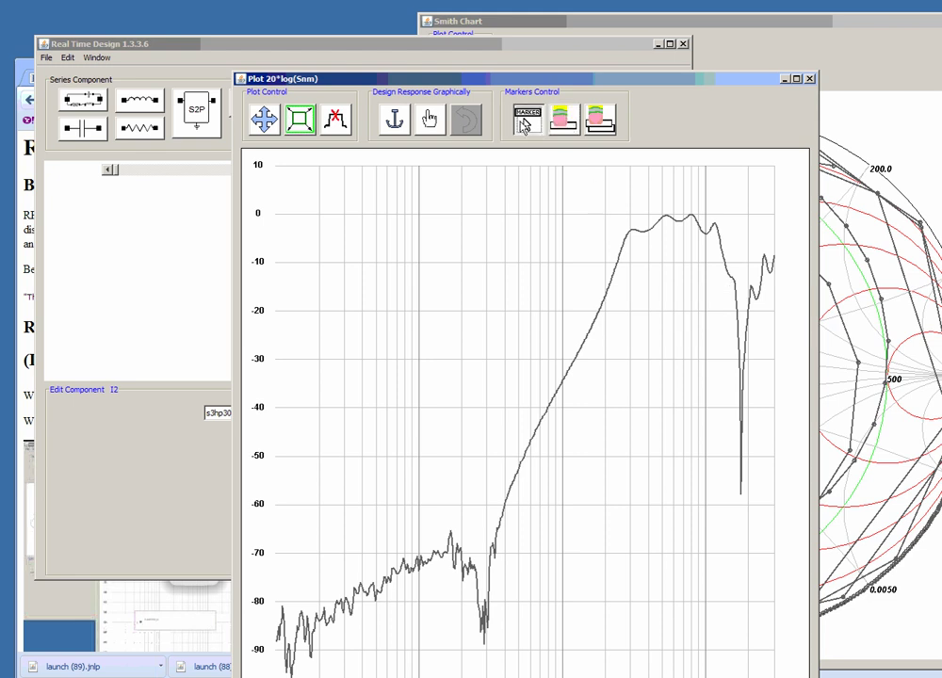
click(571, 363)
click(611, 286)
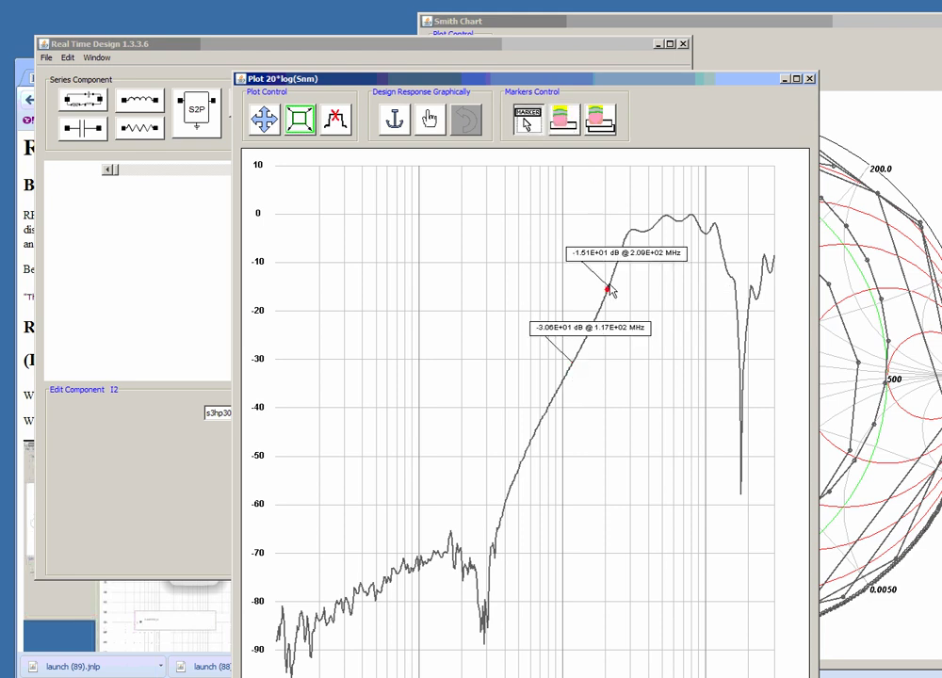
click(646, 228)
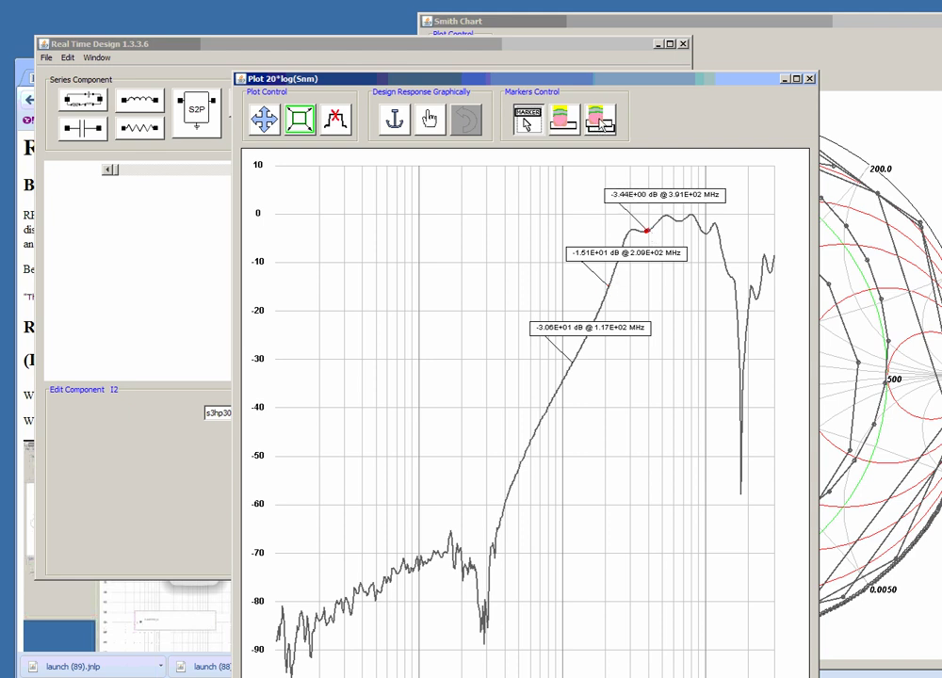